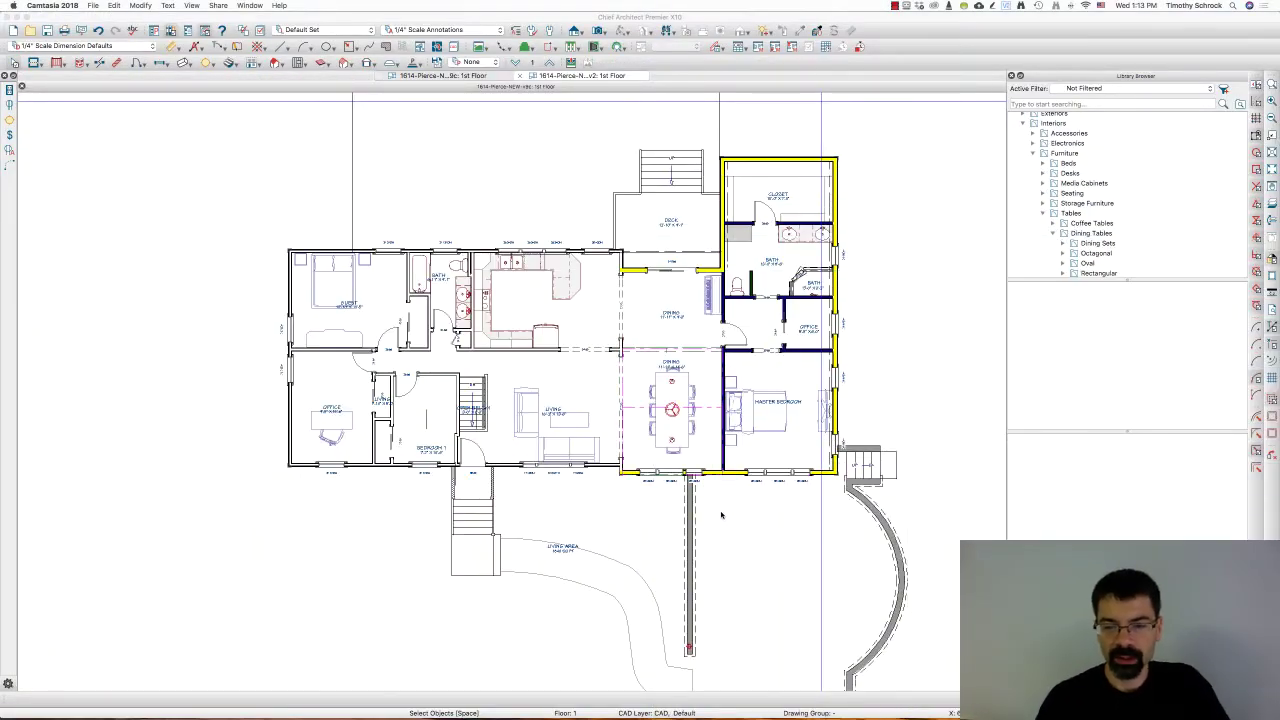
# Step: Sketch red freehand markup lines along the front wall, then clear them
pyautogui.click(903, 421)
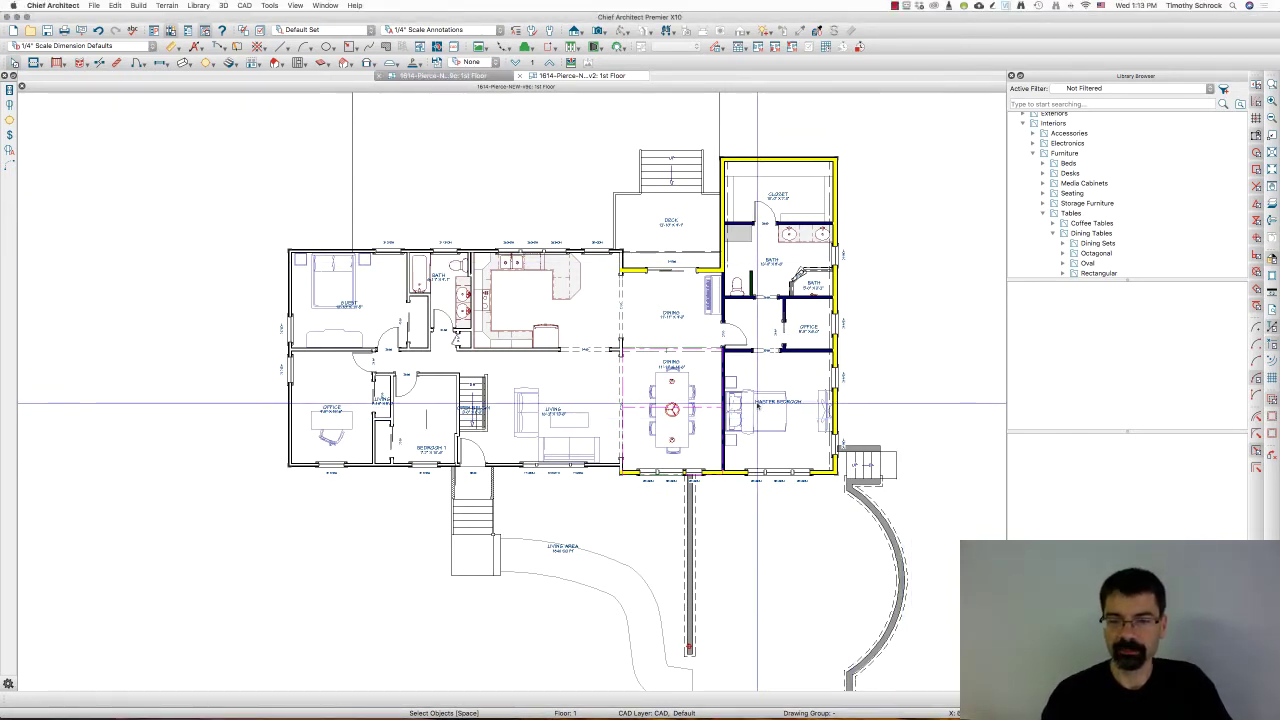
pyautogui.click(825, 444)
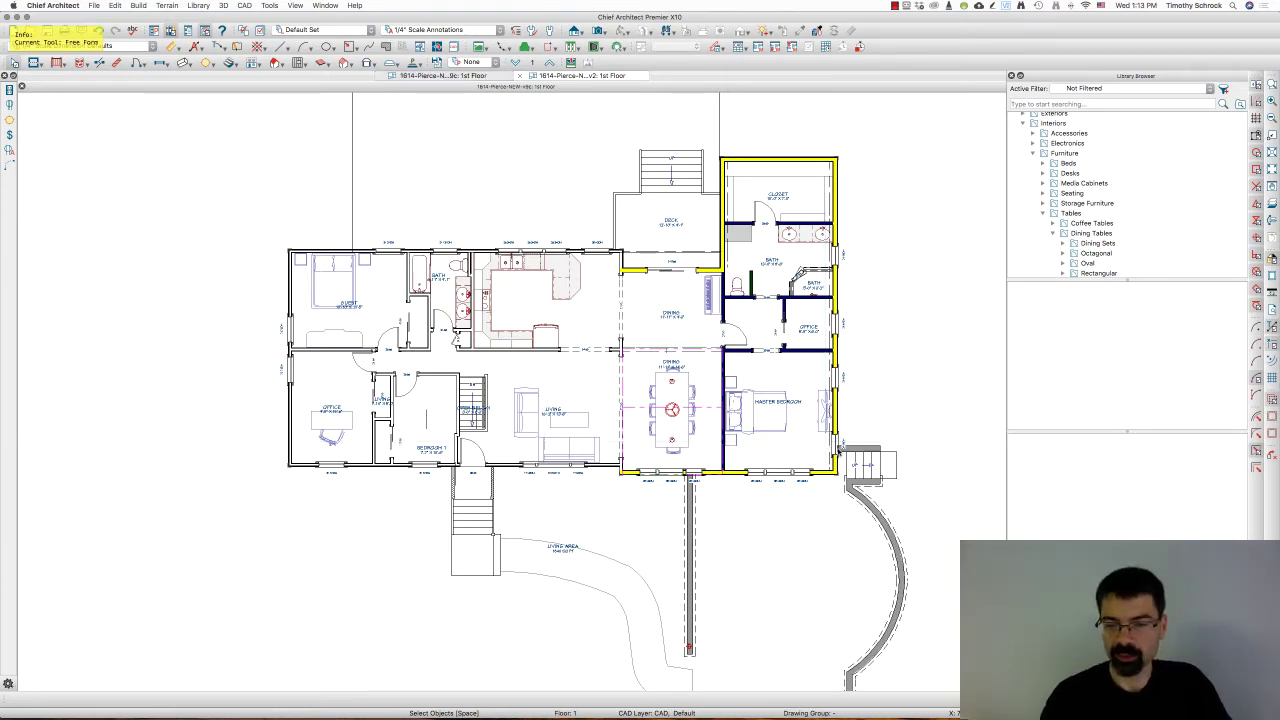
pyautogui.moveTo(840, 447); pyautogui.dragTo(622, 457)
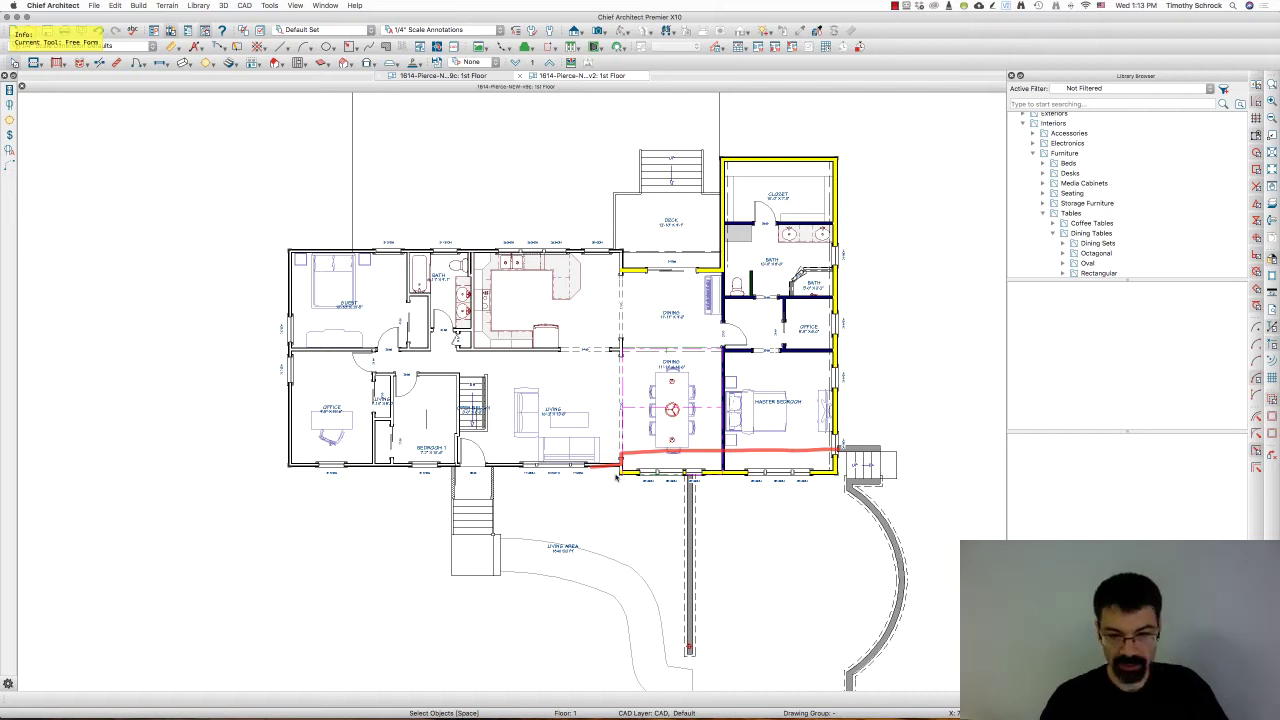
pyautogui.moveTo(616, 477); pyautogui.dragTo(836, 470)
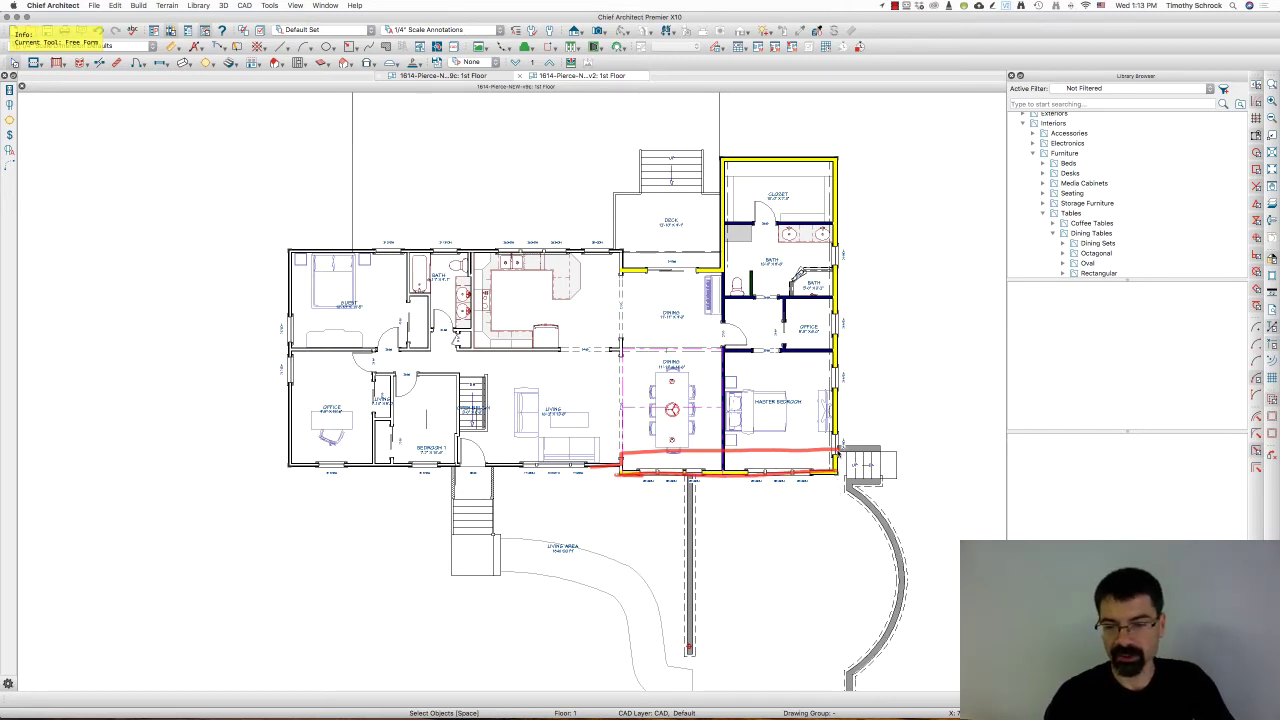
pyautogui.moveTo(840, 449); pyautogui.dragTo(621, 456)
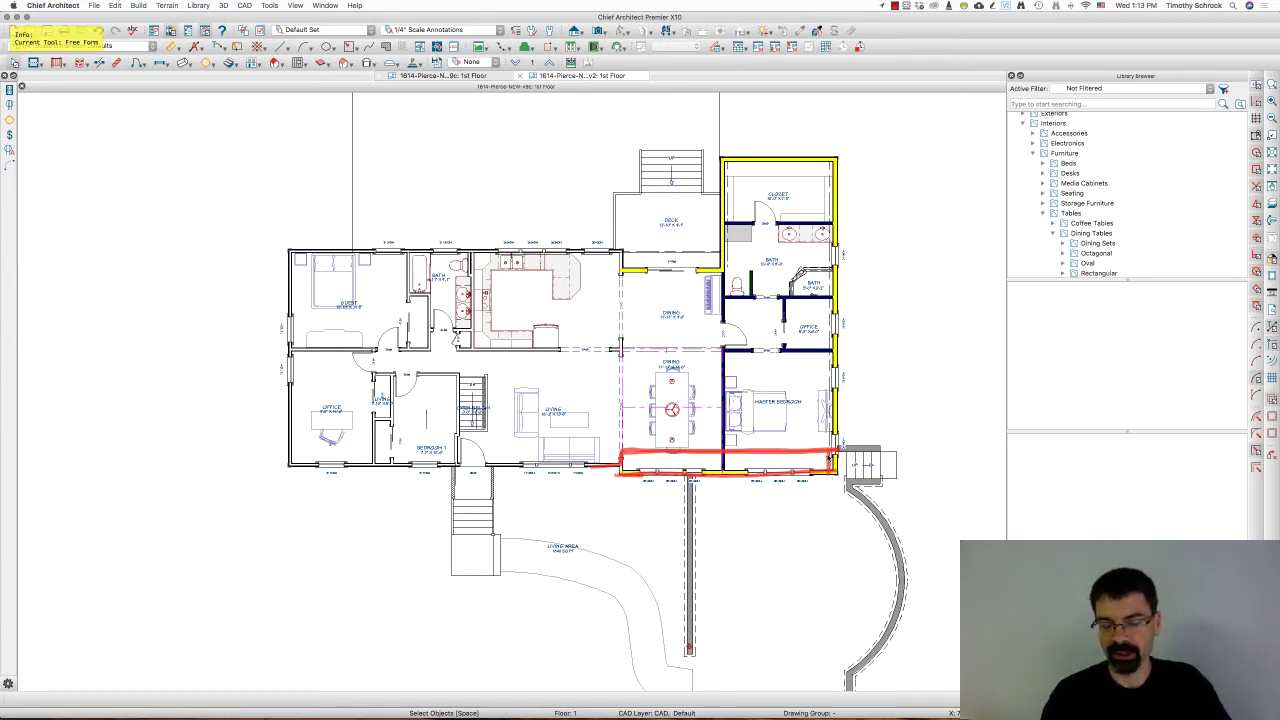
pyautogui.press('Escape')
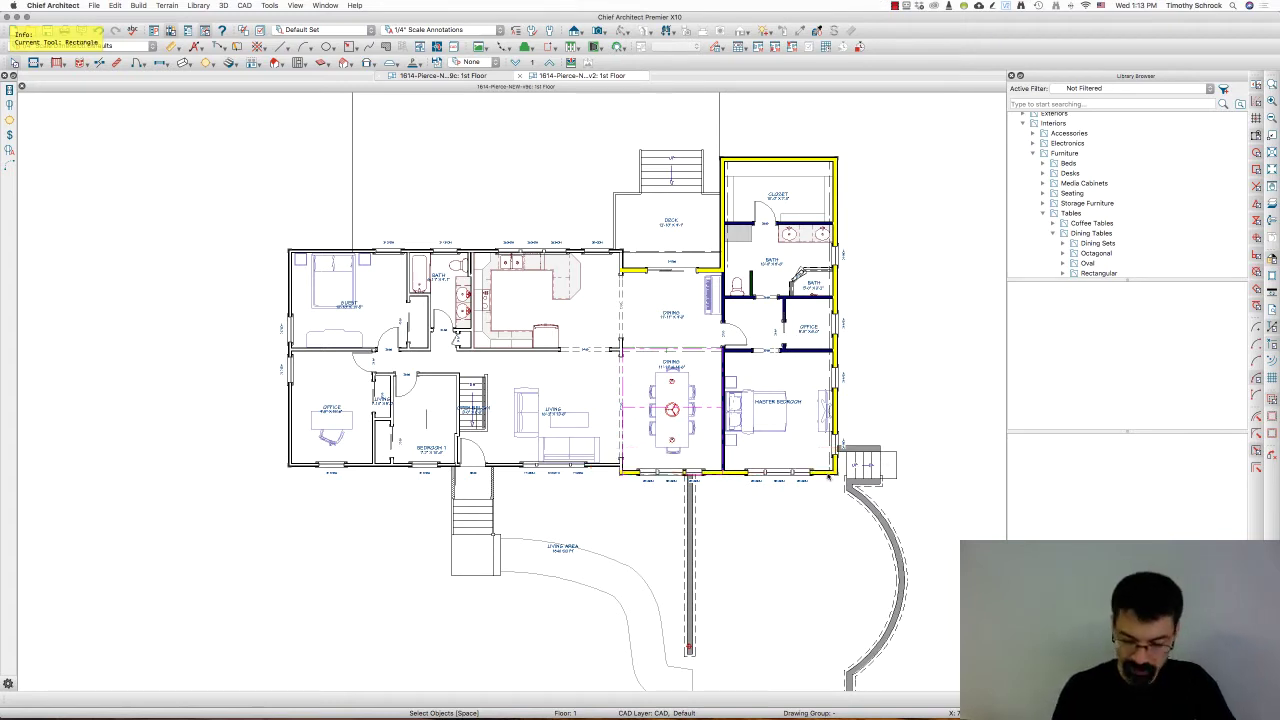
# Step: Create a Perspective Full Overview and zoom in on the garage's stone retaining wall and driveway
pyautogui.click(690, 510)
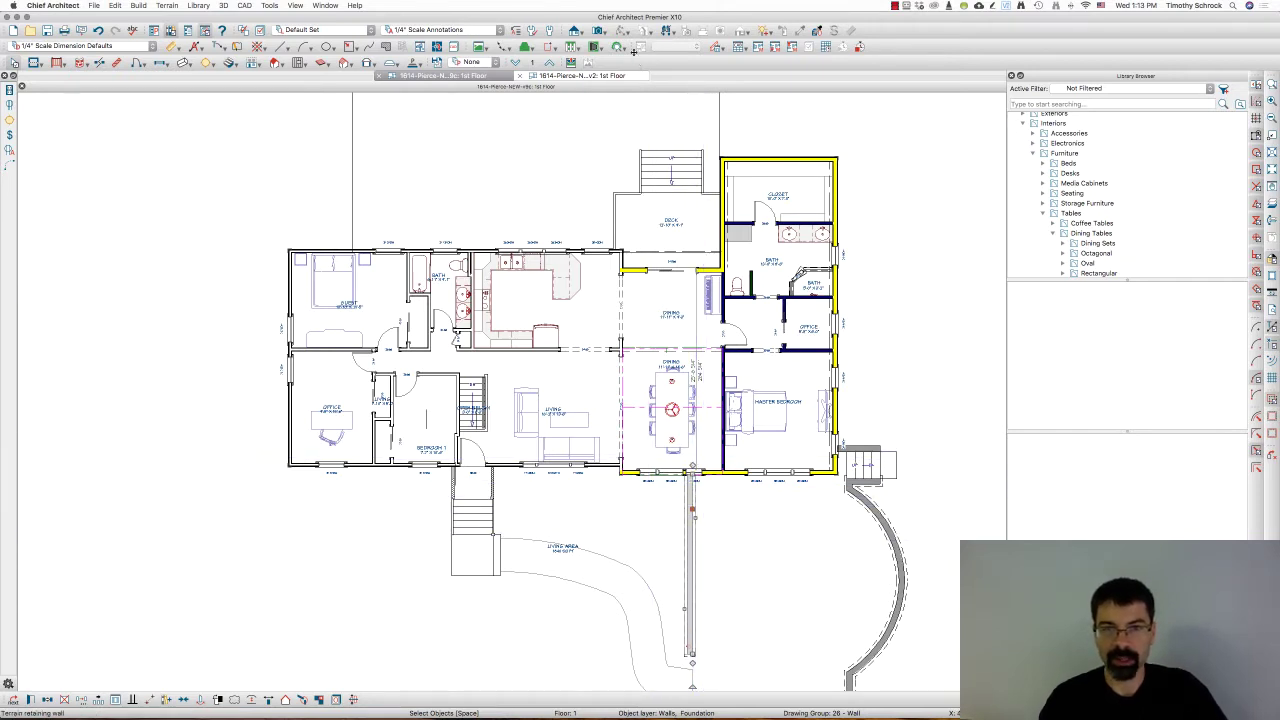
pyautogui.click(599, 31)
pyautogui.click(611, 60)
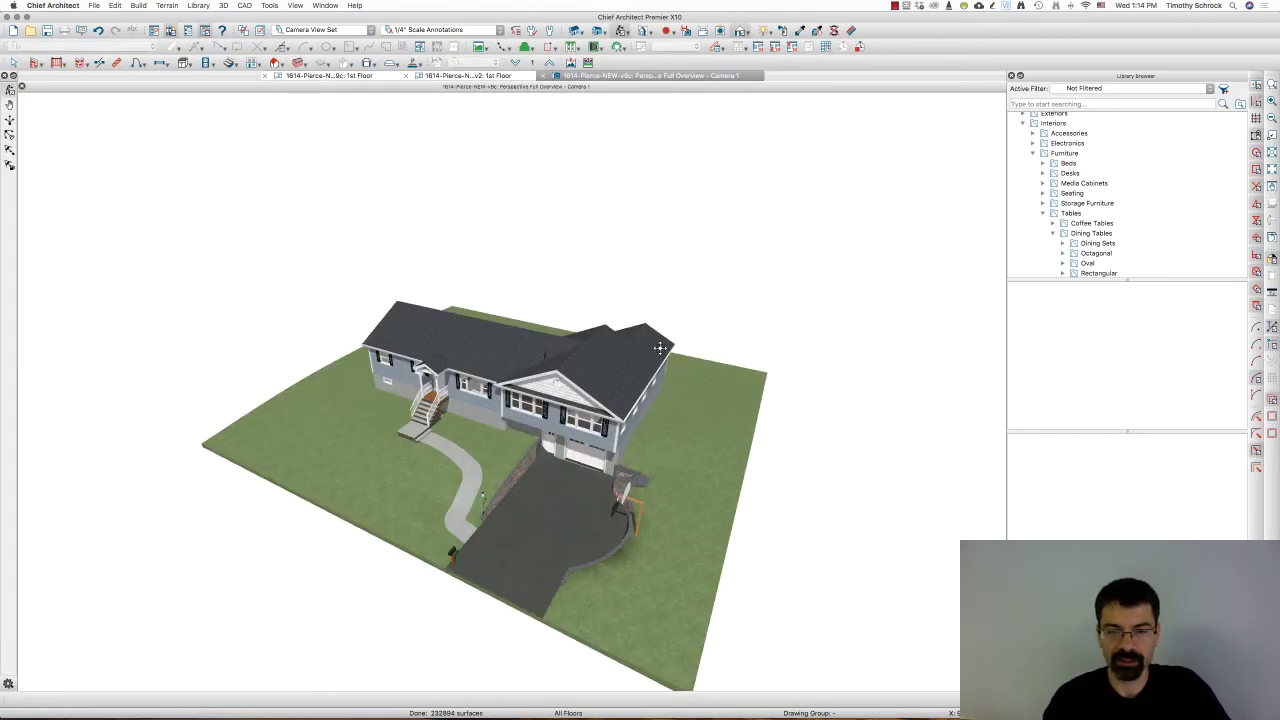
pyautogui.scroll(5, 552, 446)
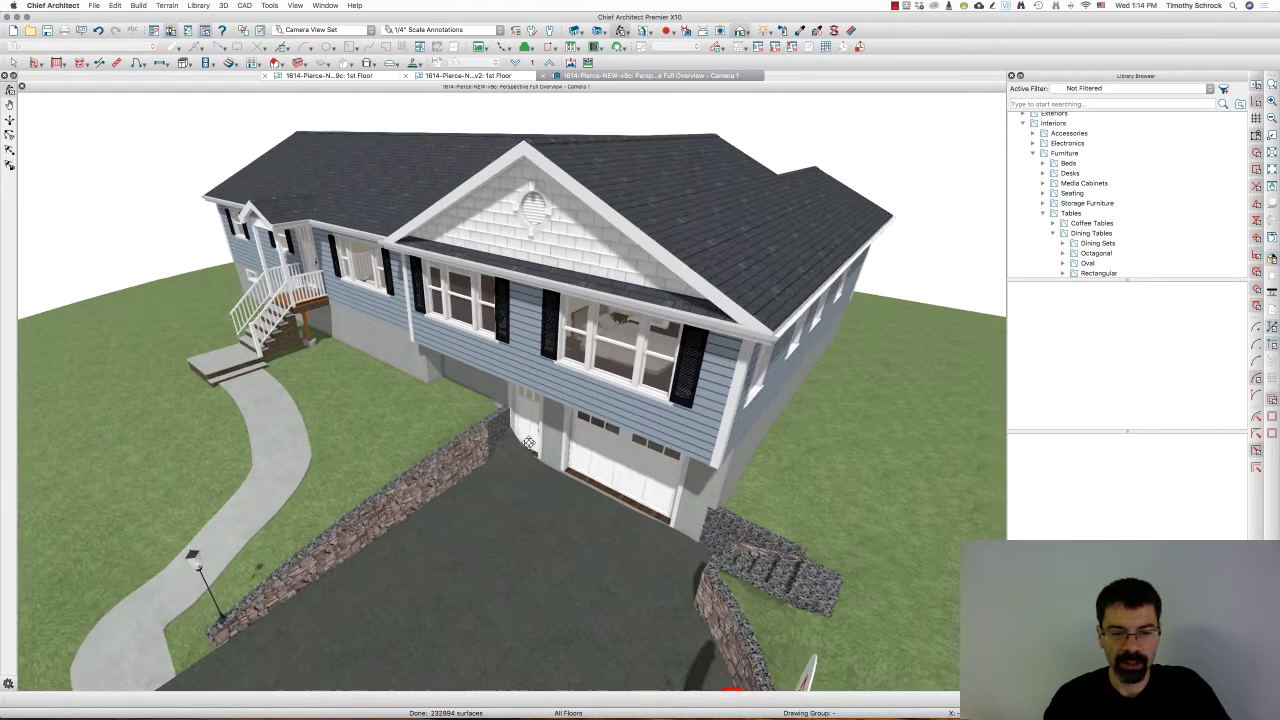
pyautogui.scroll(5, 474, 452)
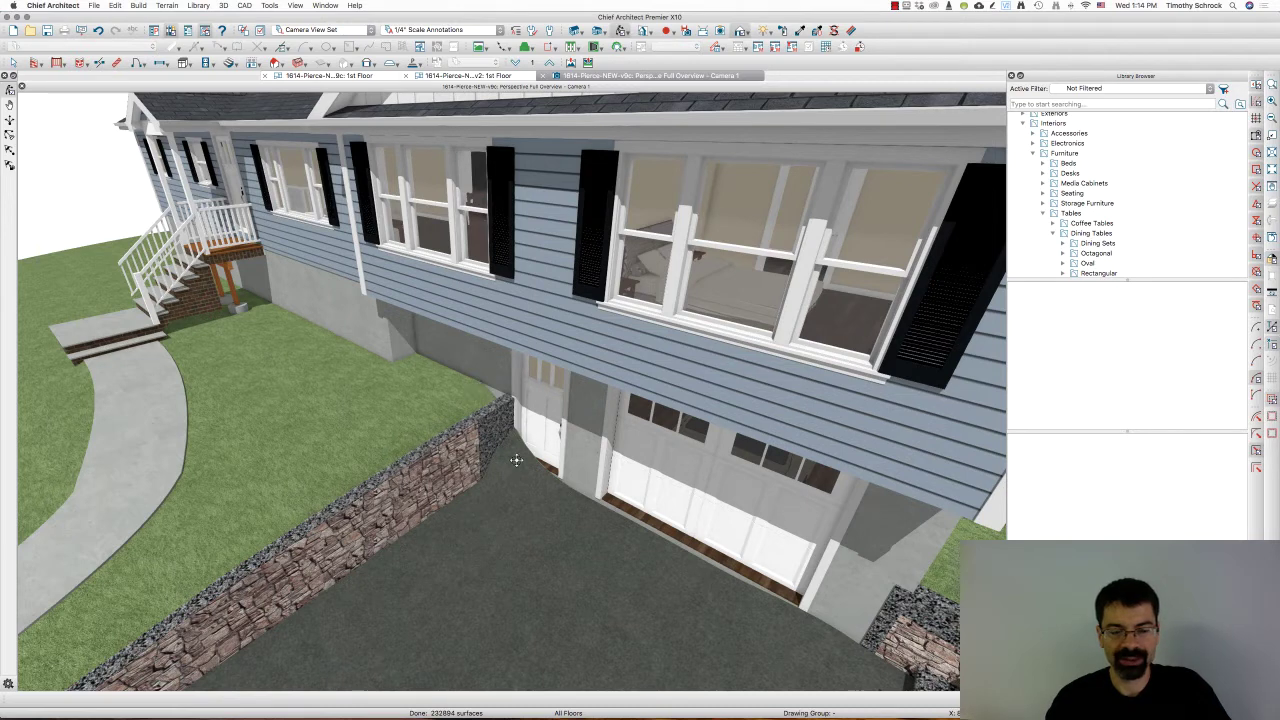
pyautogui.click(491, 413)
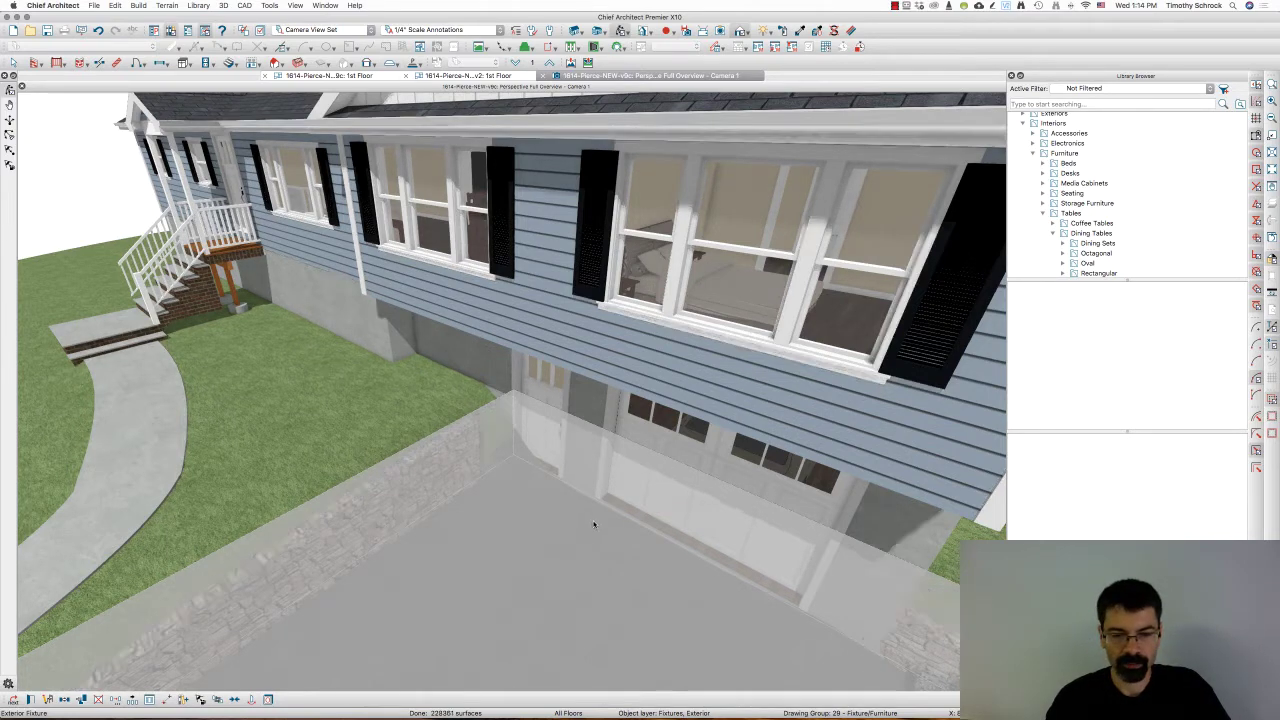
pyautogui.press('Escape')
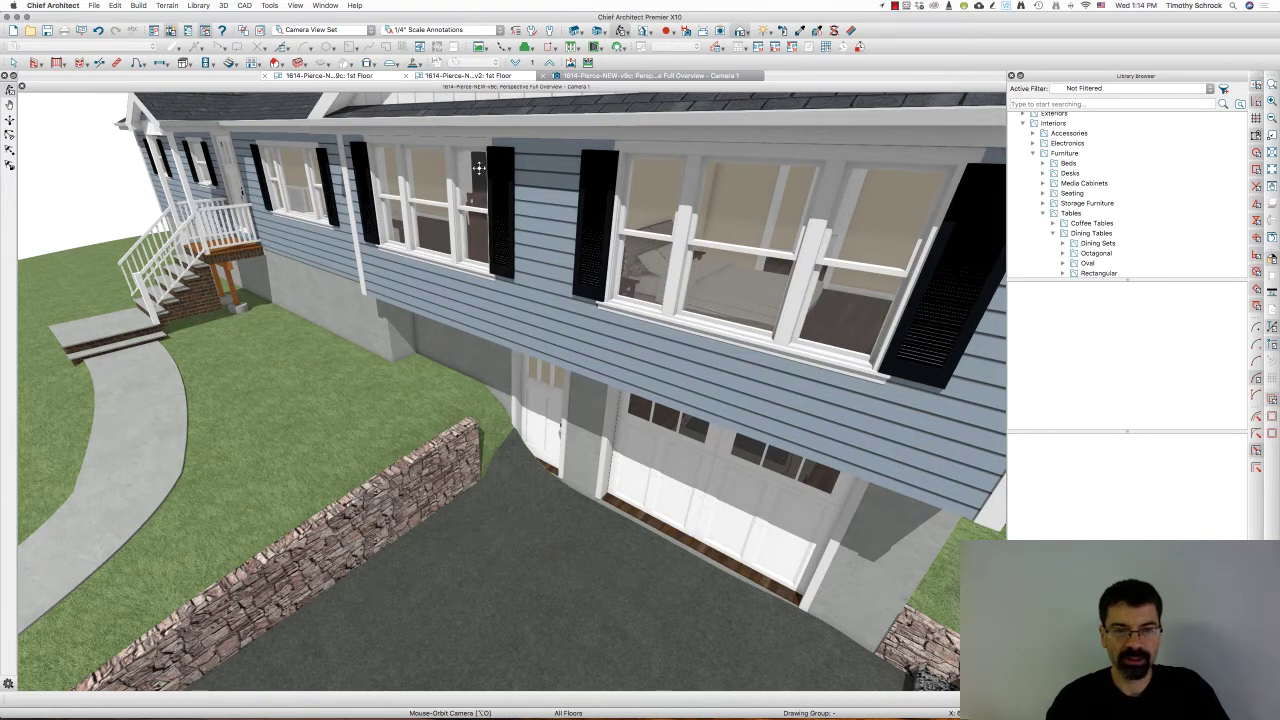
# Step: Review the v2 1st Floor plan, then close it with Don't Save, keeping v9c open
pyautogui.click(487, 77)
pyautogui.scroll(-3, 639, 232)
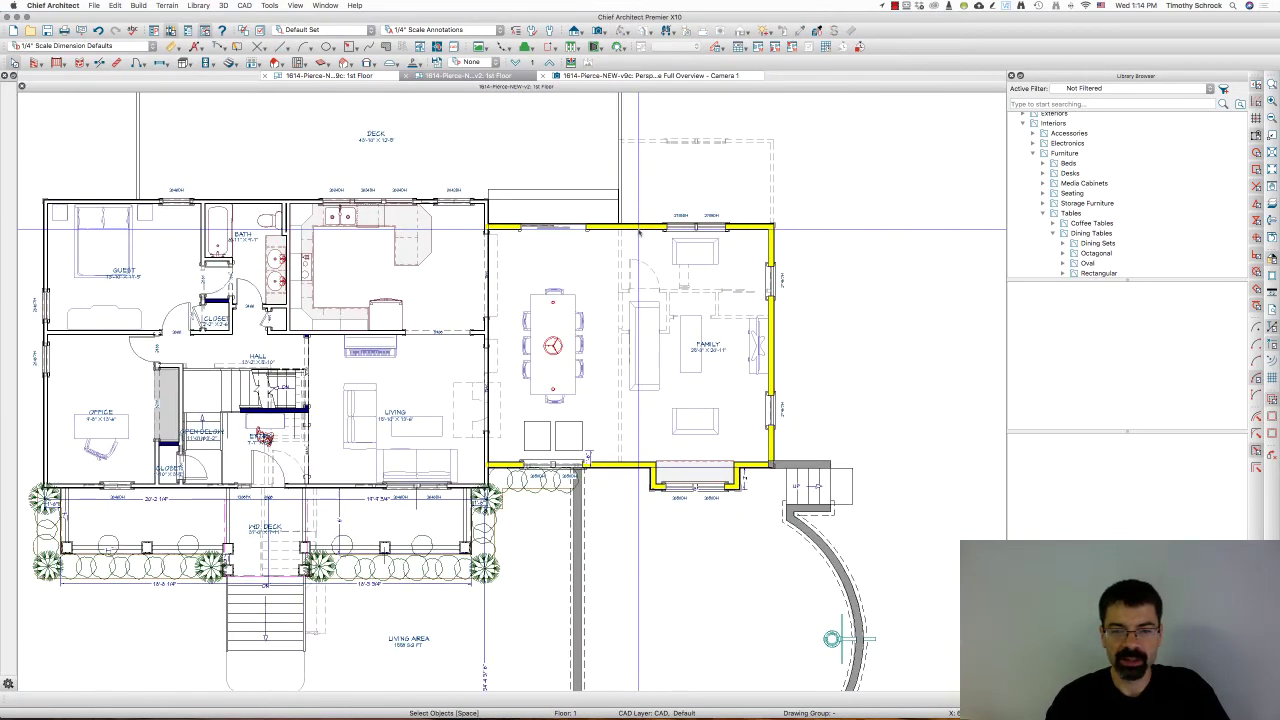
pyautogui.scroll(-2, 639, 232)
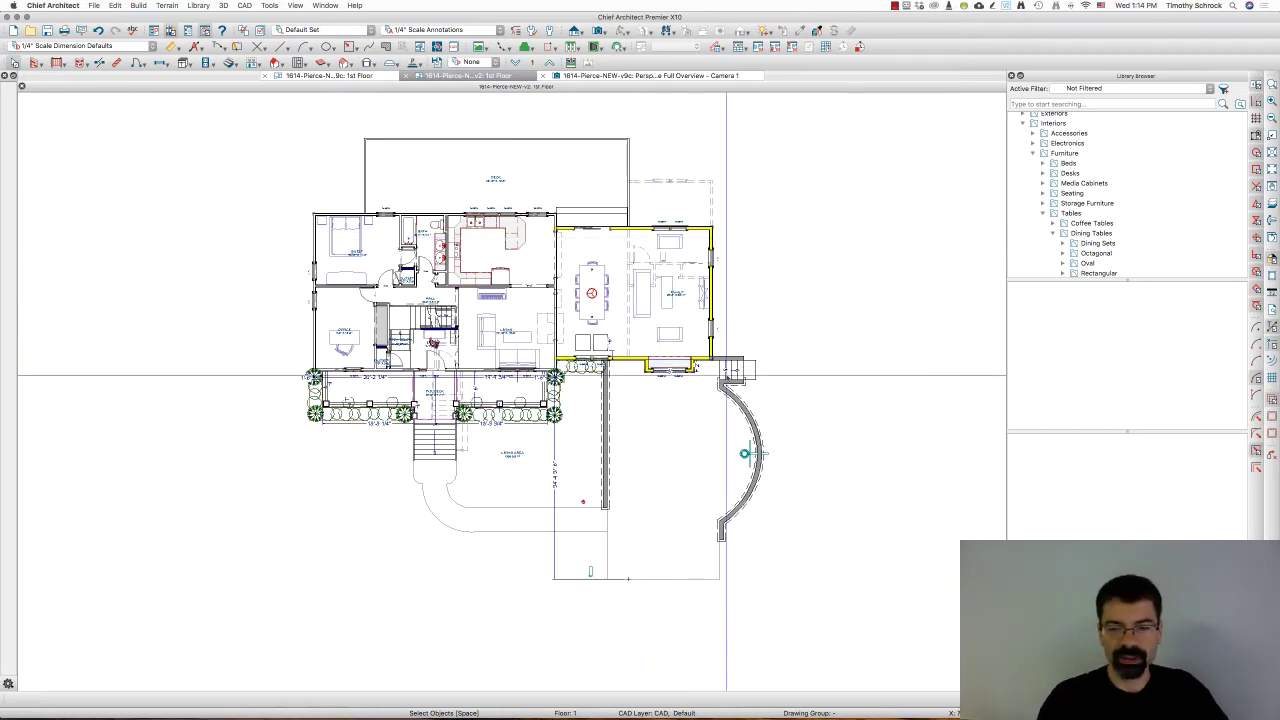
pyautogui.scroll(1, 726, 376)
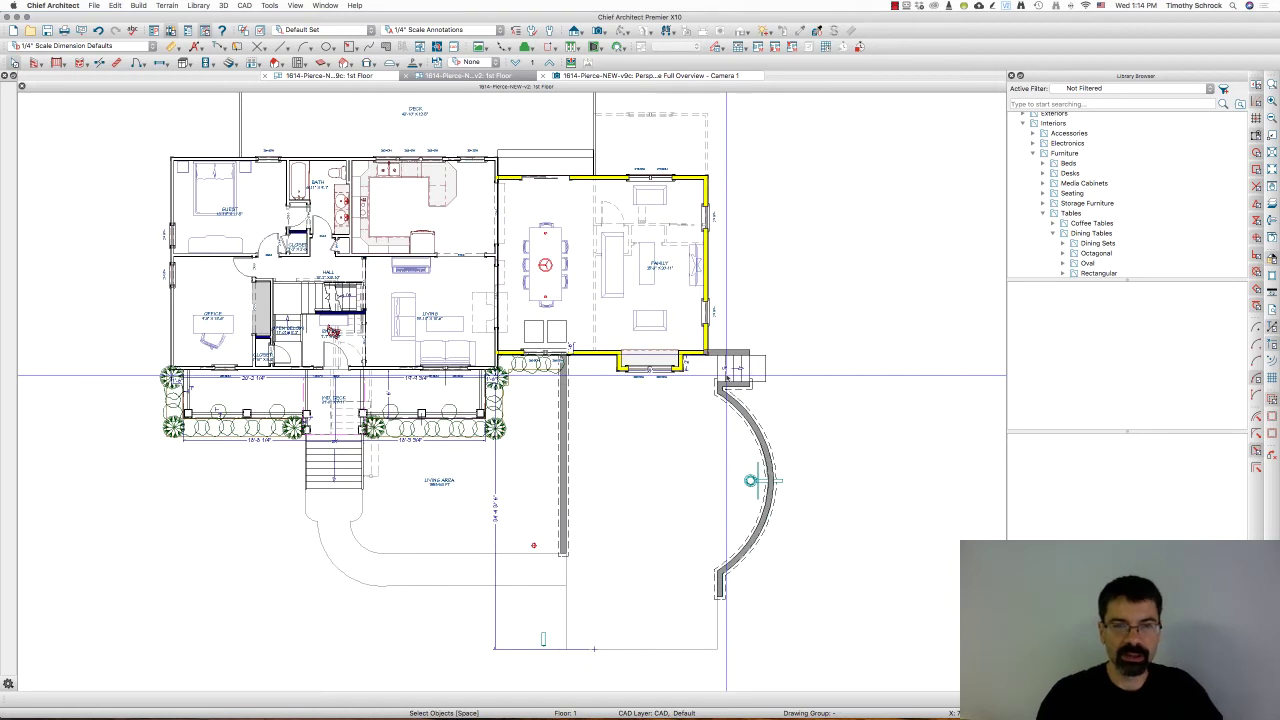
pyautogui.click(358, 76)
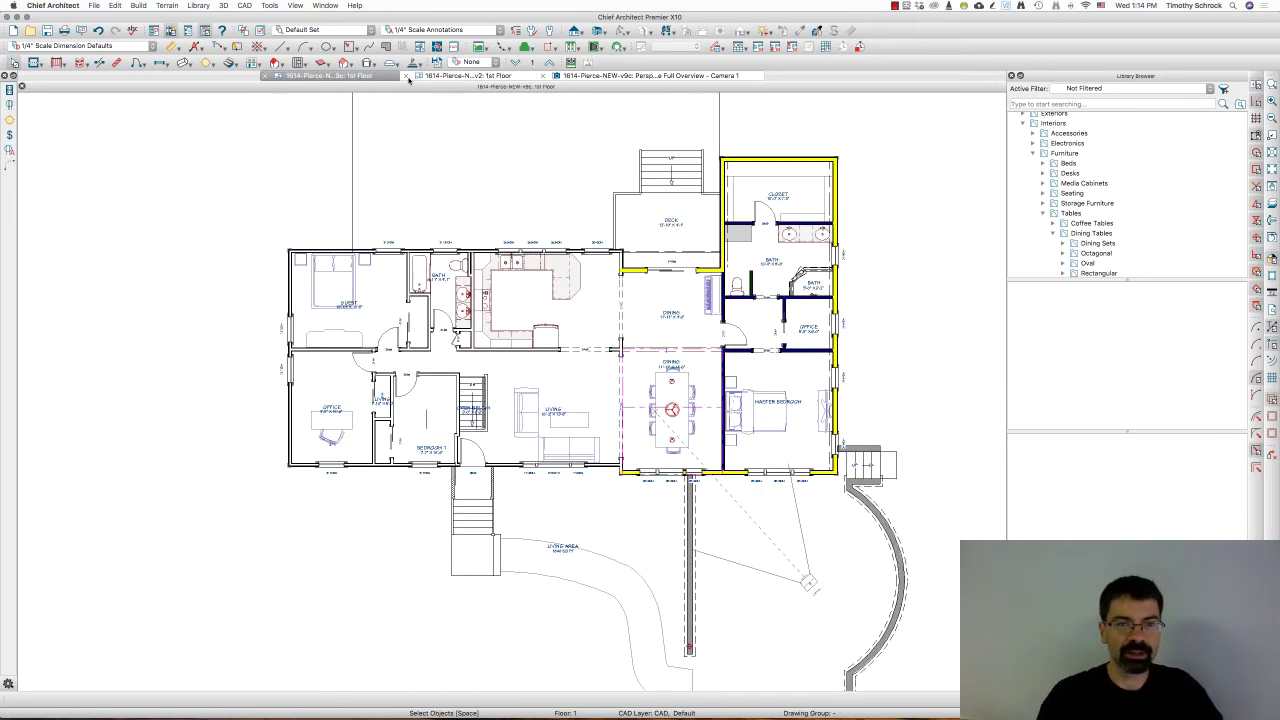
pyautogui.click(405, 77)
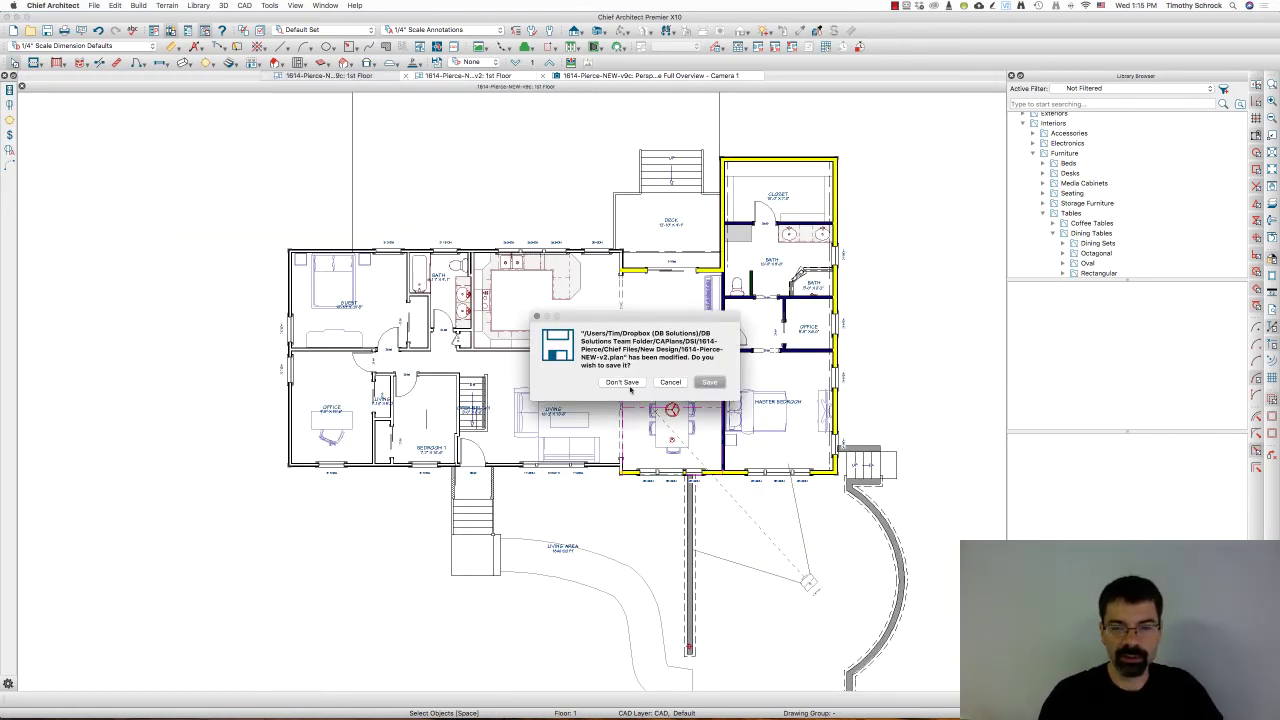
pyautogui.click(629, 392)
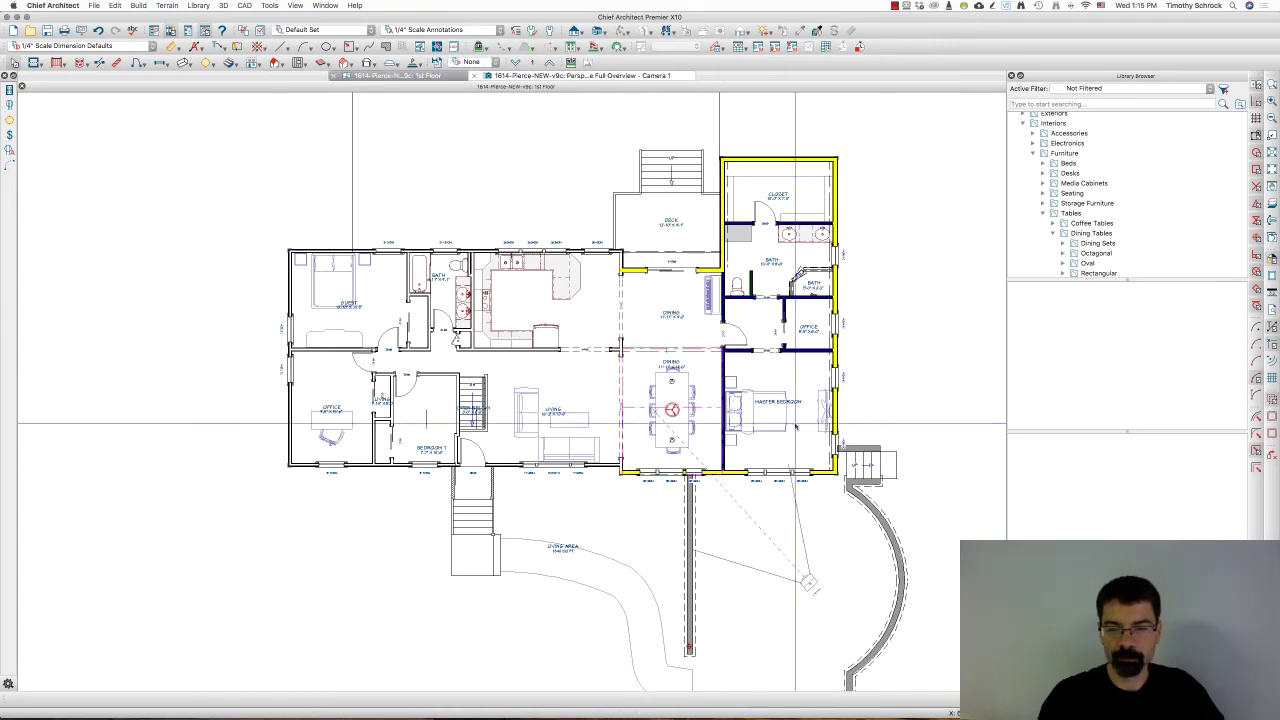
# Step: Cut the curved stair, walkway and retaining walls and paste them in place on Foundation
pyautogui.scroll(-1, 679, 405)
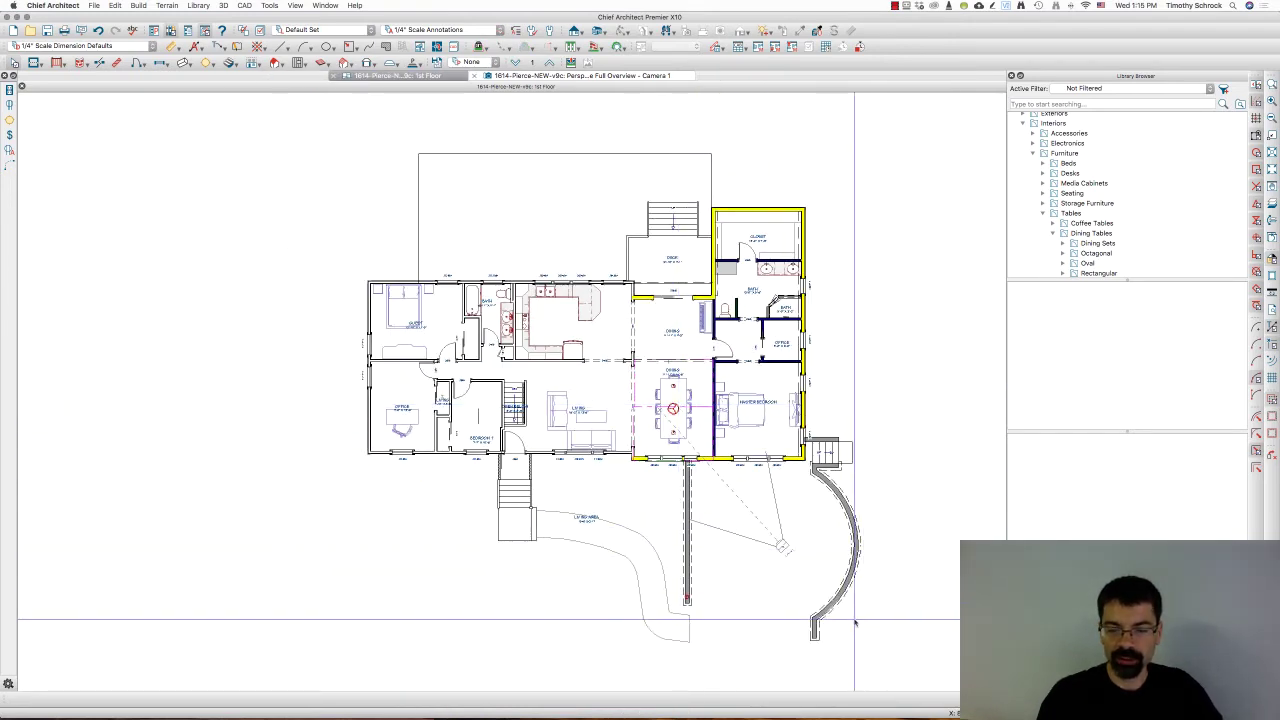
pyautogui.scroll(1, 851, 628)
pyautogui.scroll(1, 851, 628)
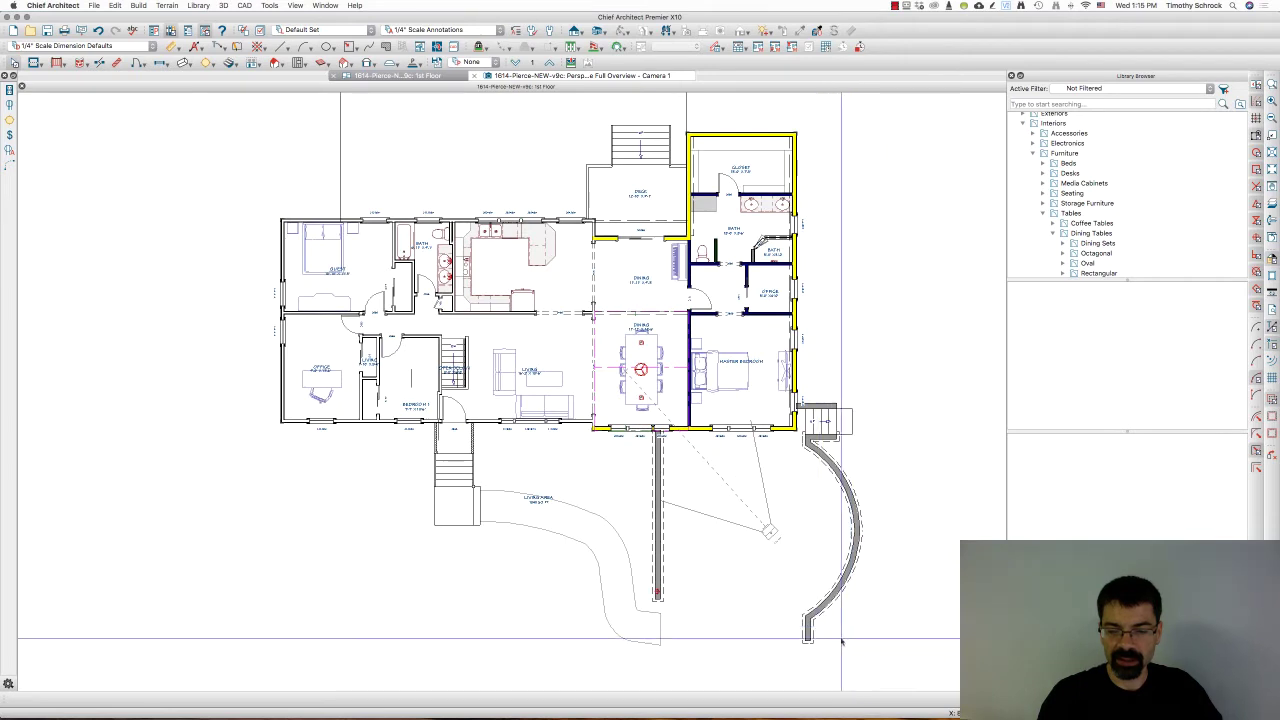
pyautogui.moveTo(851, 643); pyautogui.dragTo(807, 384)
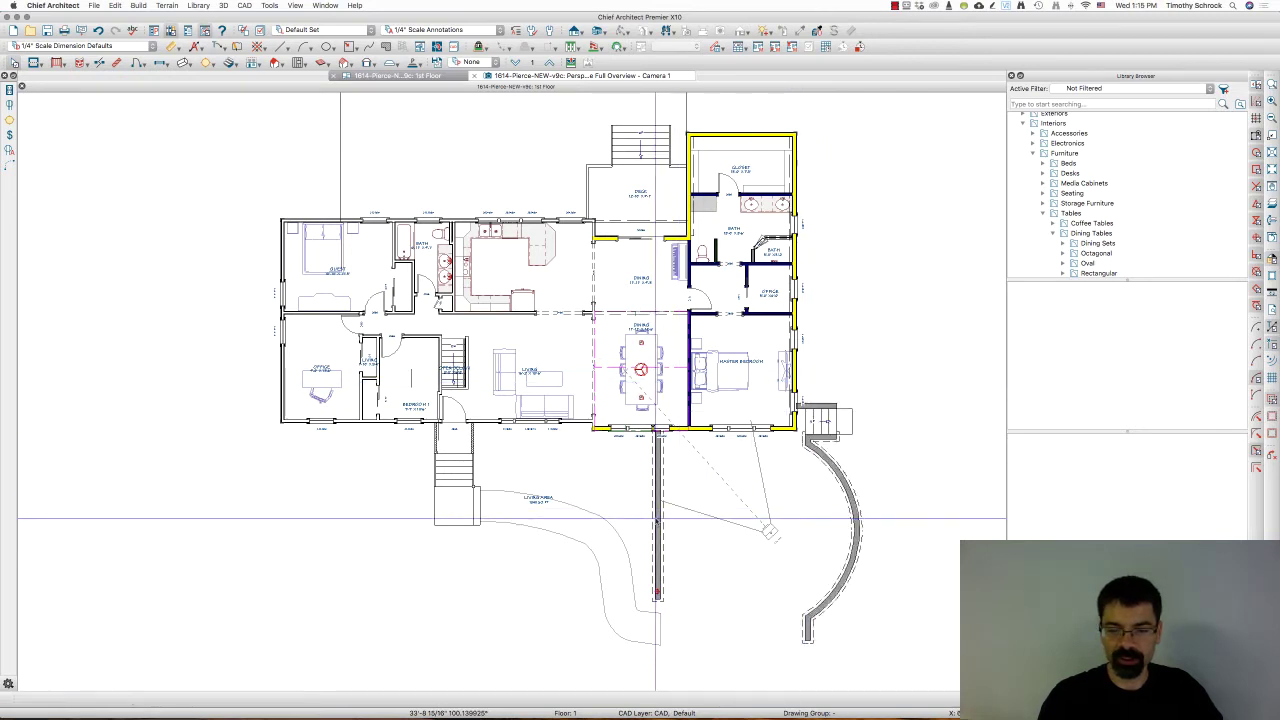
pyautogui.keyDown('shift'); pyautogui.click(628, 585); pyautogui.keyUp('shift')
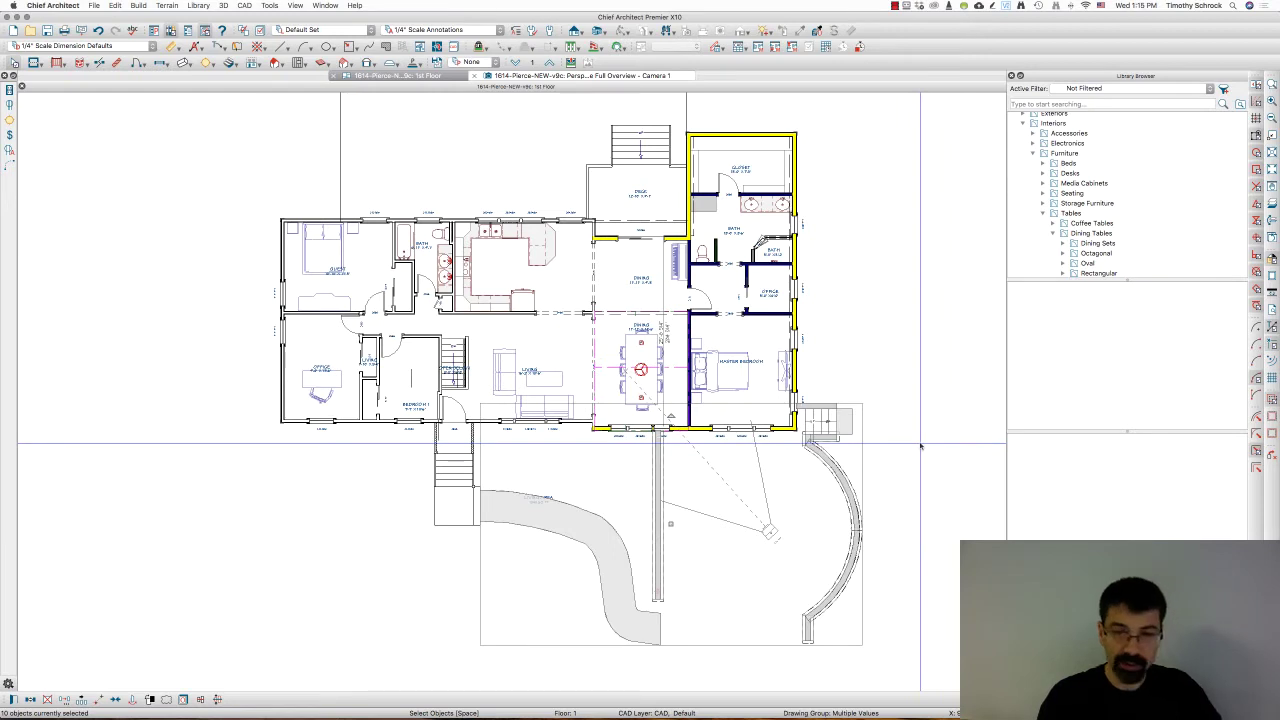
pyautogui.click(528, 28)
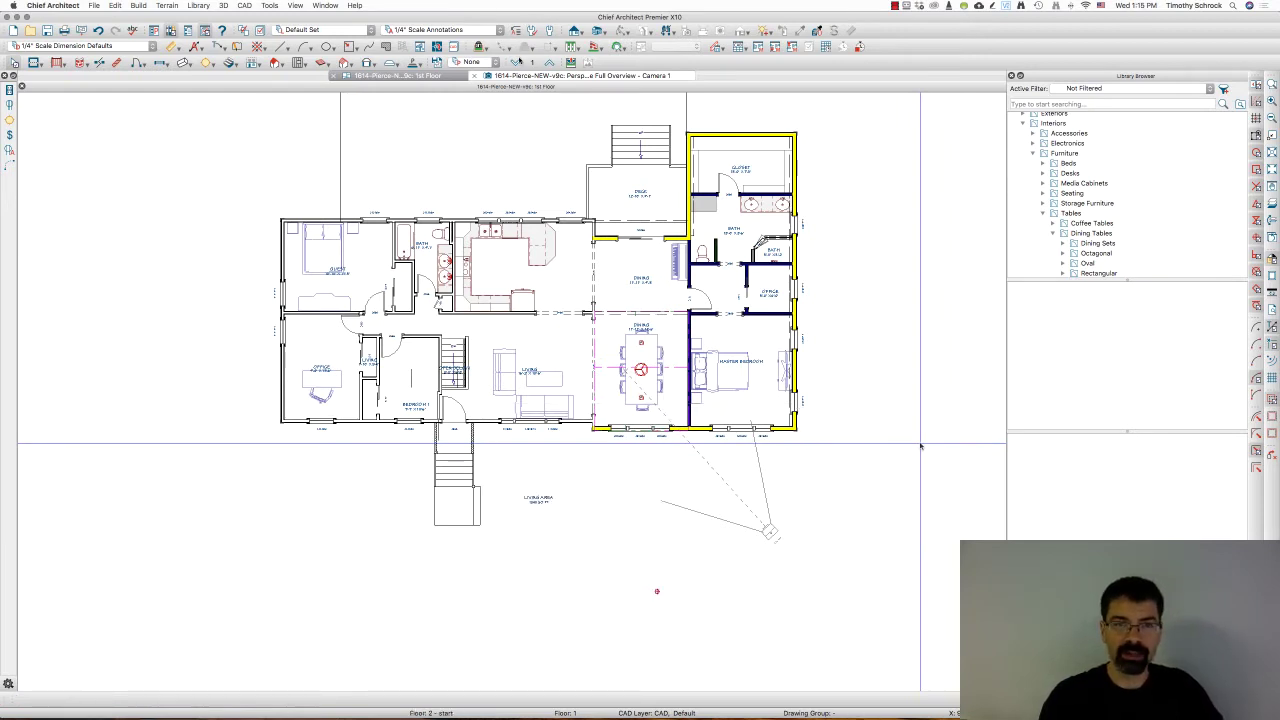
pyautogui.click(516, 62)
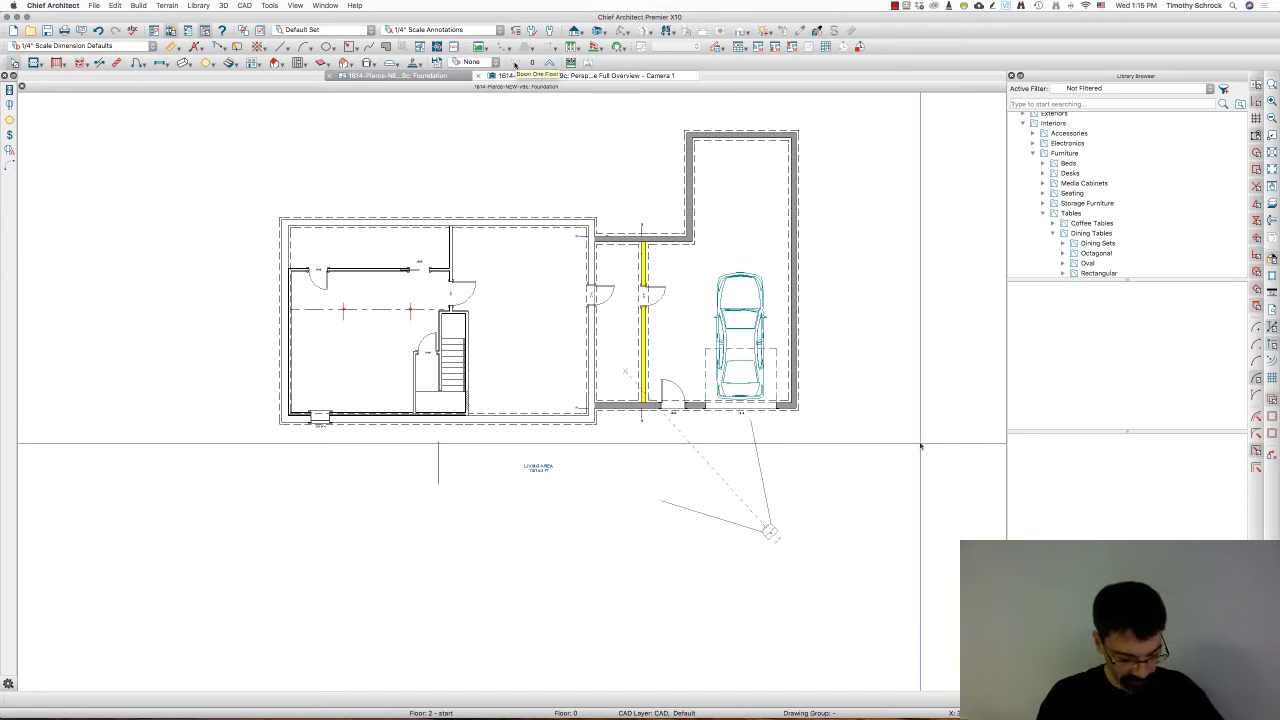
pyautogui.press('super+alt+v')
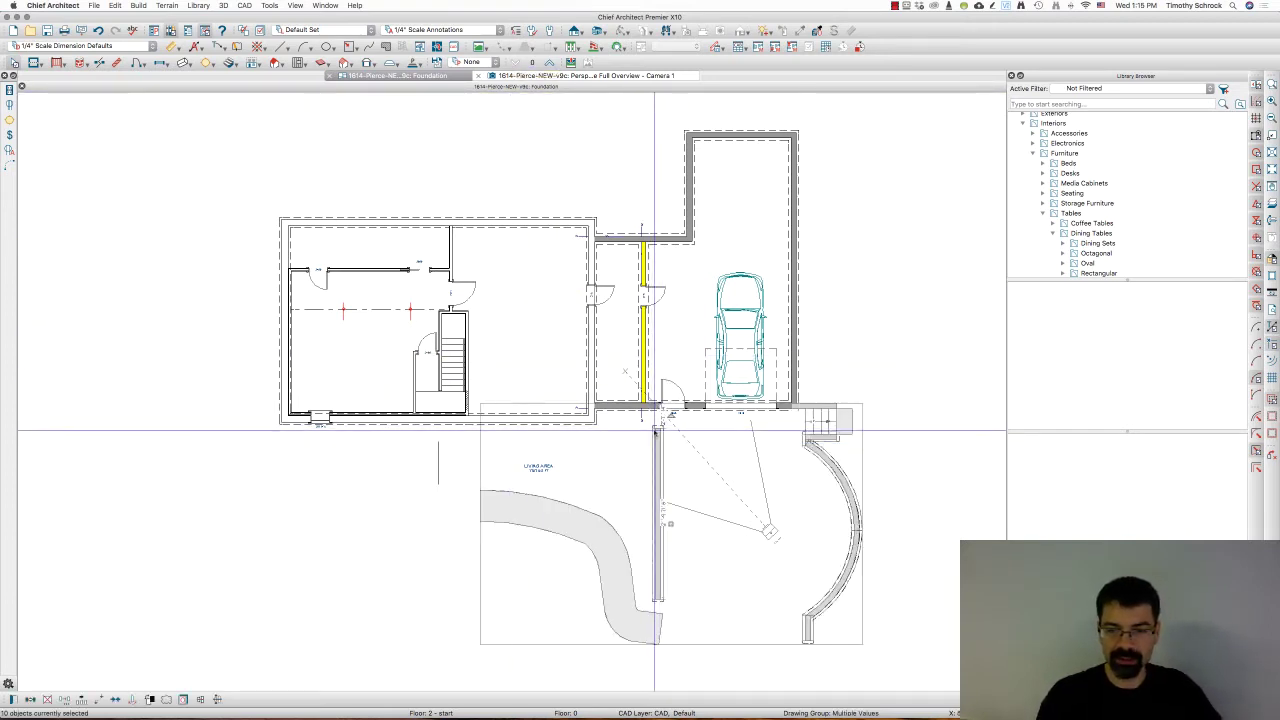
# Step: Stretch the straight retaining wall up to the garage and return to the first floor
pyautogui.click(658, 430)
pyautogui.moveTo(658, 430); pyautogui.dragTo(659, 408)
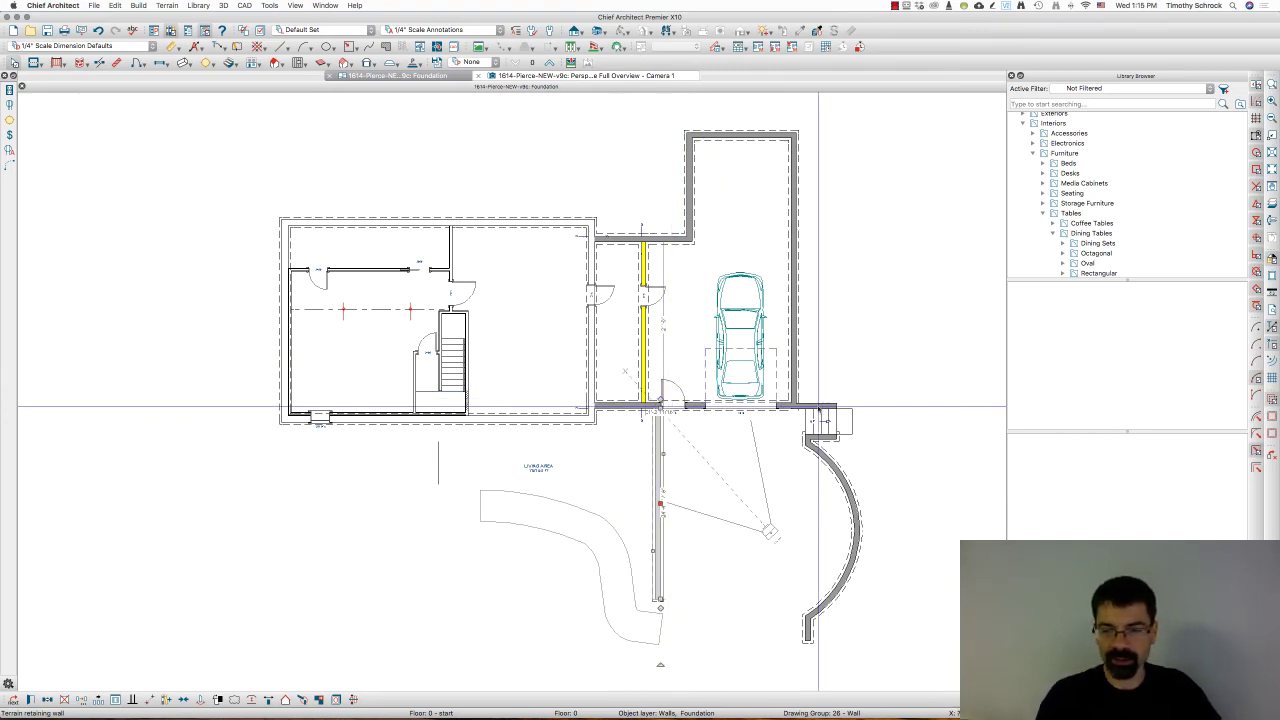
pyautogui.scroll(2, 818, 407)
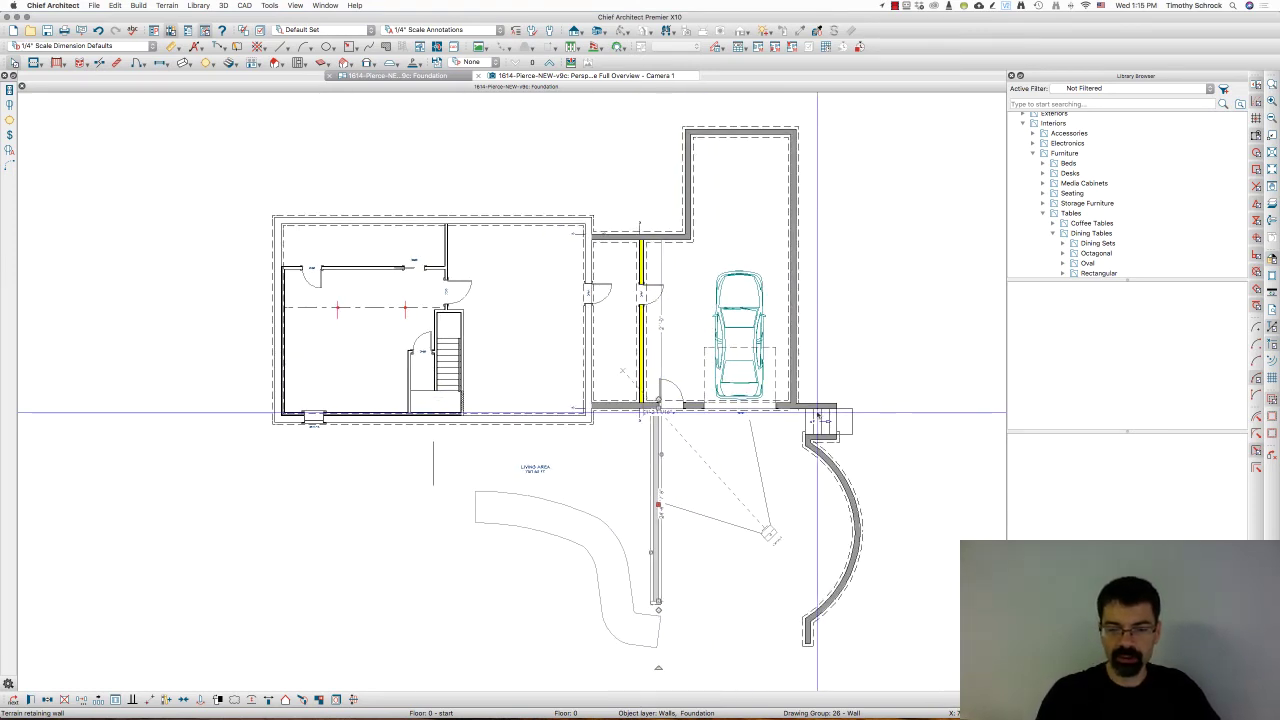
pyautogui.scroll(-2, 660, 425)
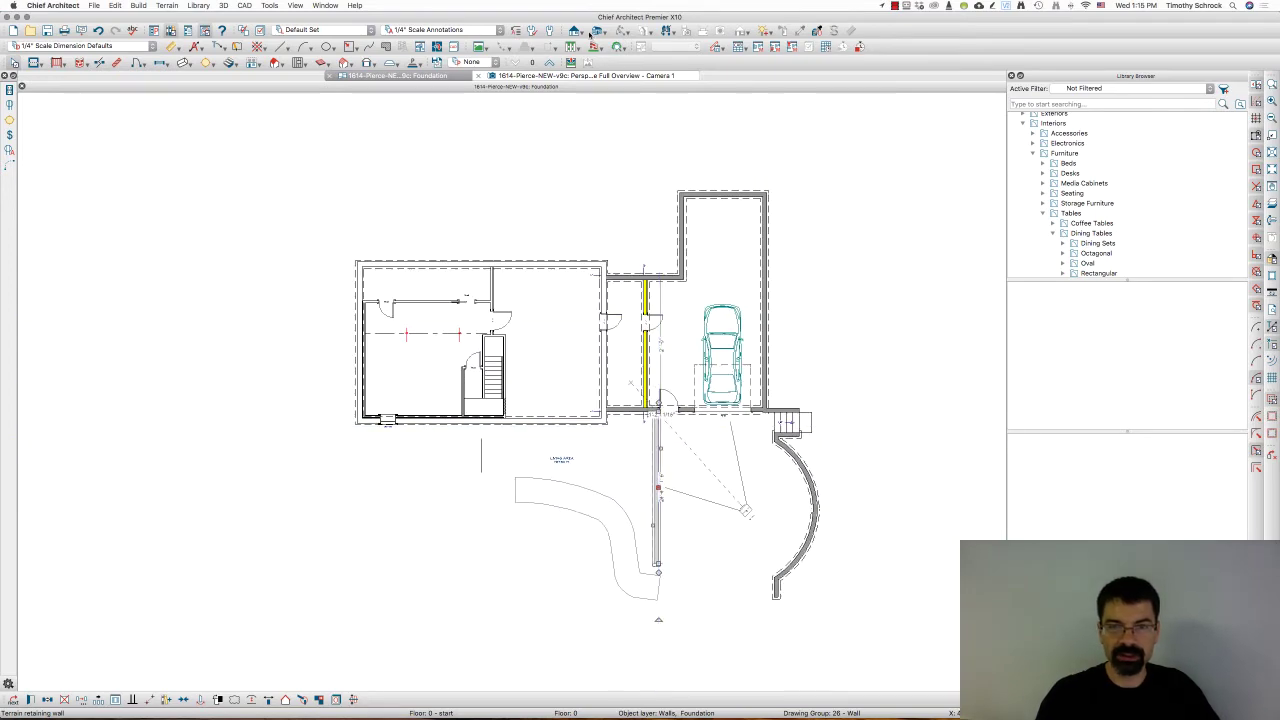
pyautogui.click(549, 62)
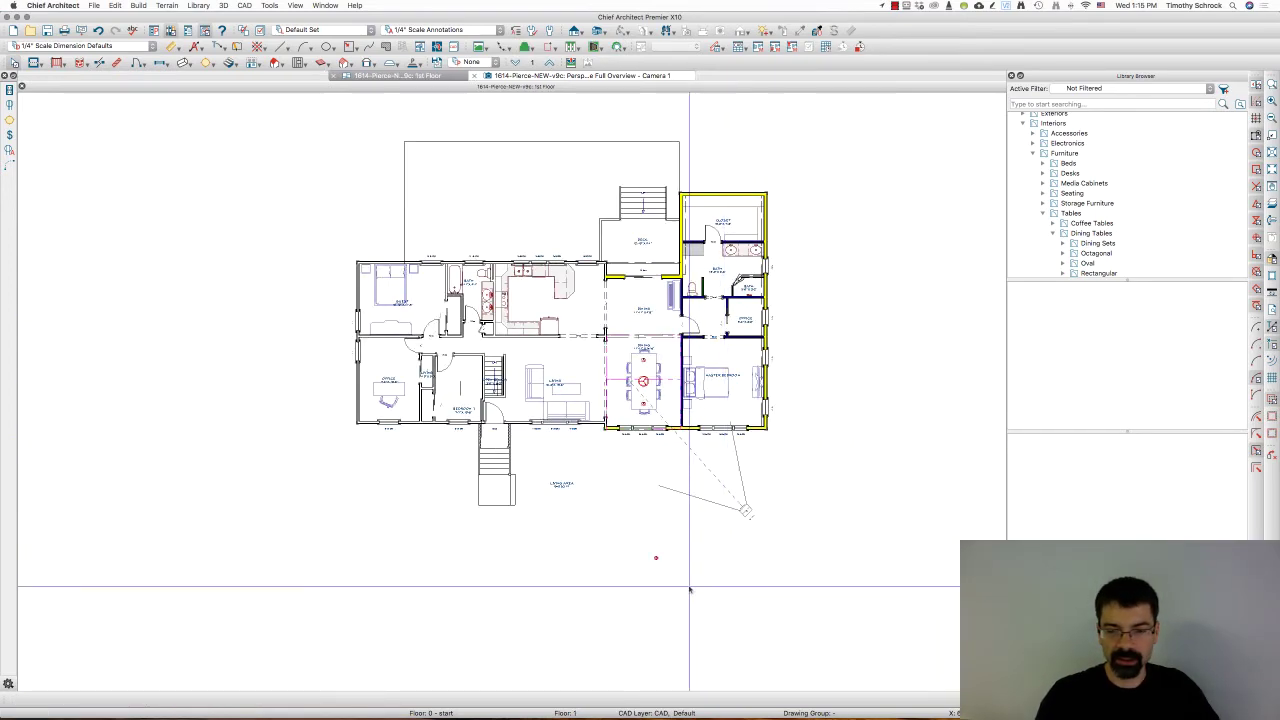
# Step: Turn on display of the Roads layer in Layer Display Options
pyautogui.press('super+l')
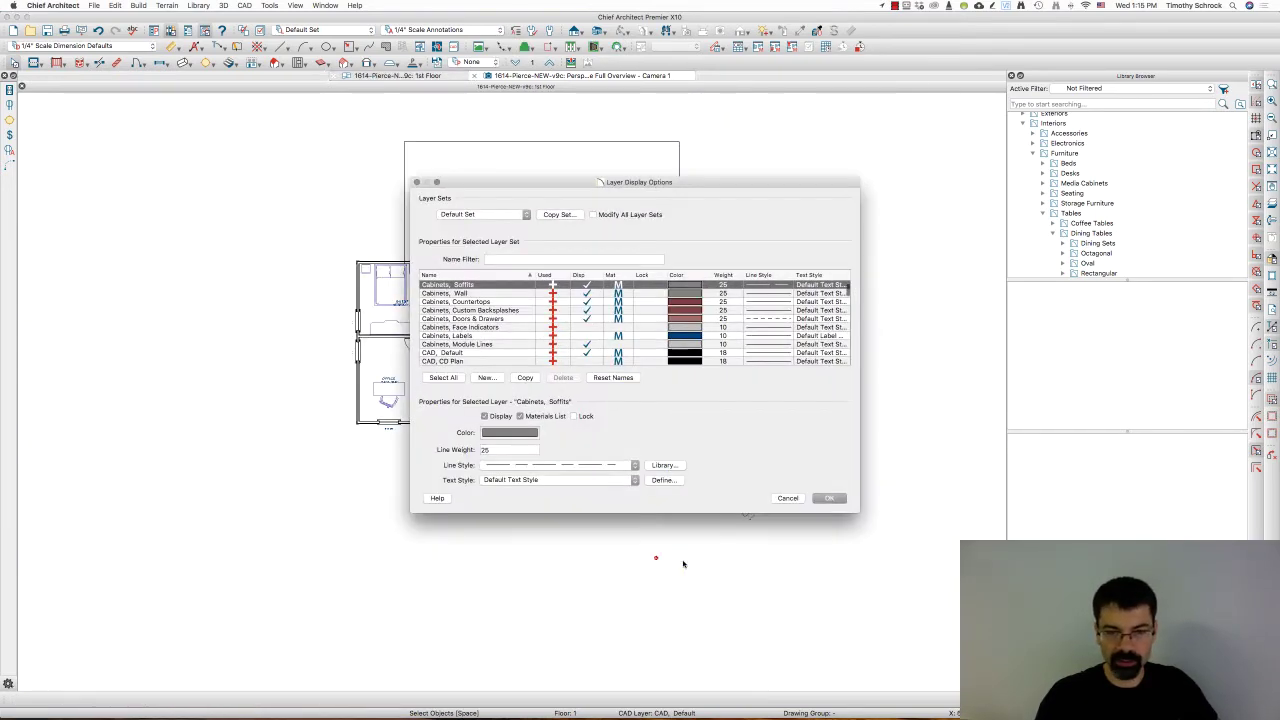
pyautogui.press('r')
pyautogui.click(584, 286)
pyautogui.press('Return')
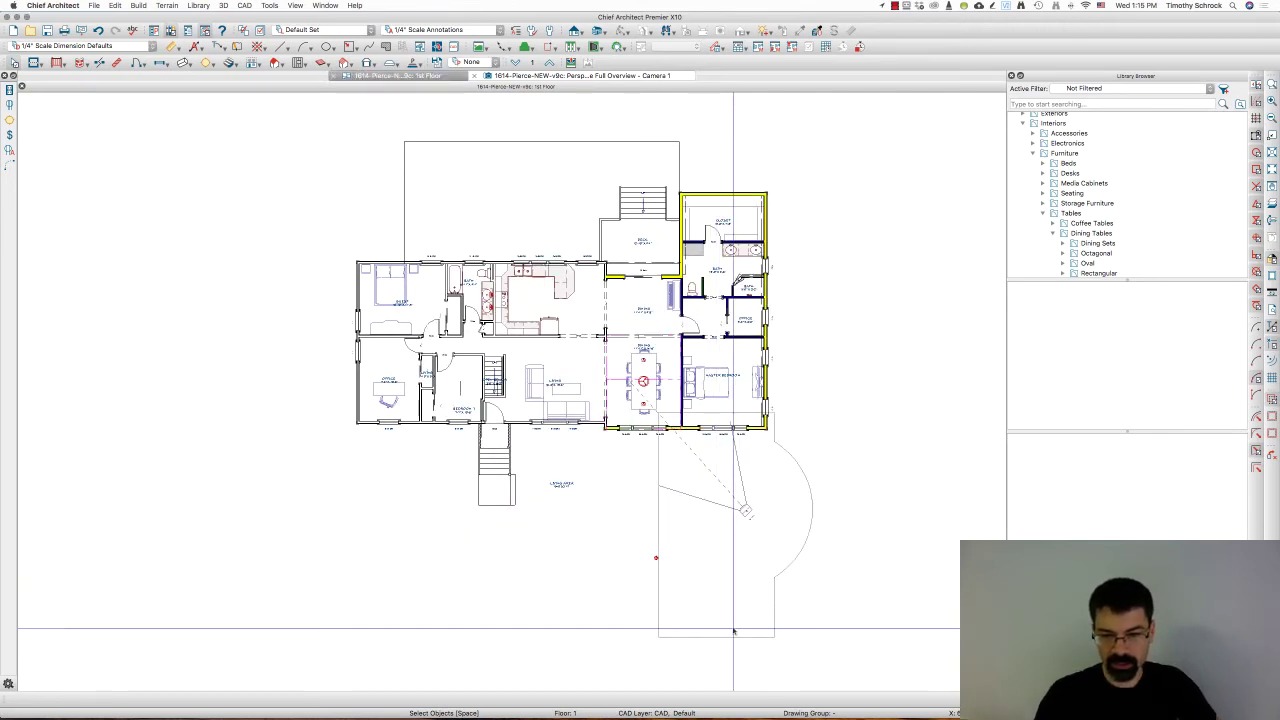
# Step: Delete the curved driveway and check the Foundation and 1st Floor levels
pyautogui.click(737, 636)
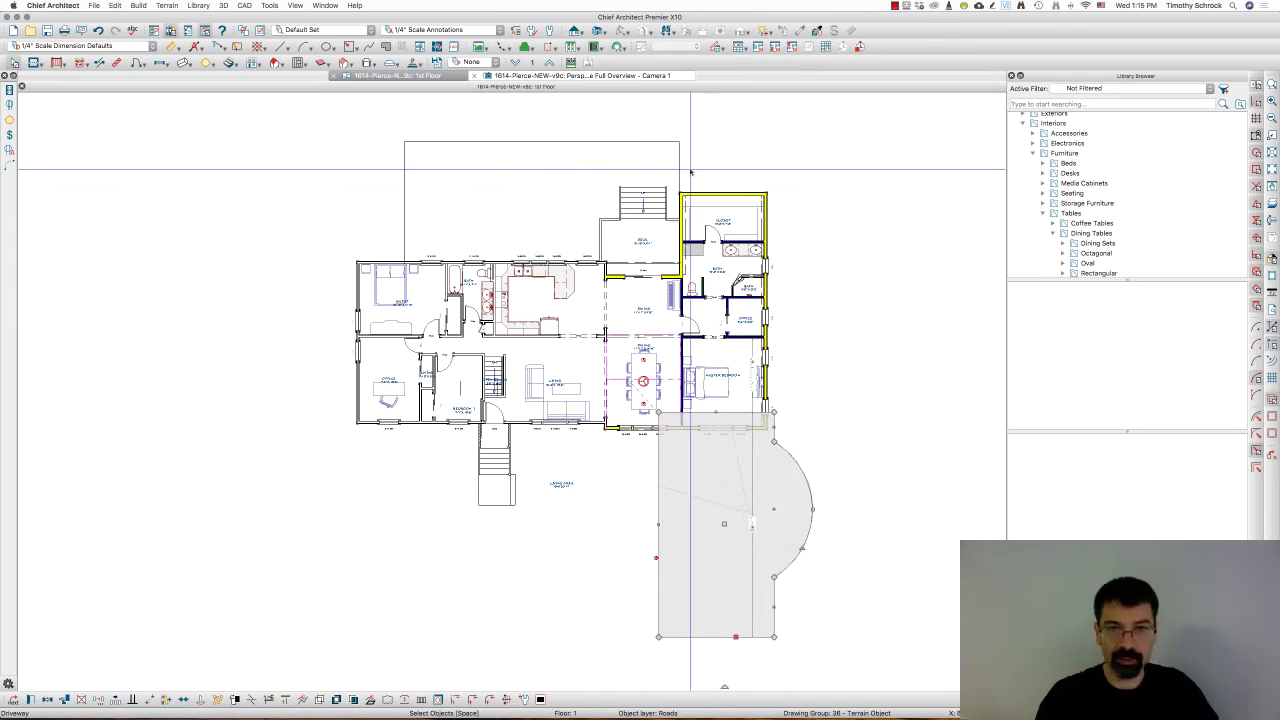
pyautogui.press('Delete')
pyautogui.click(516, 63)
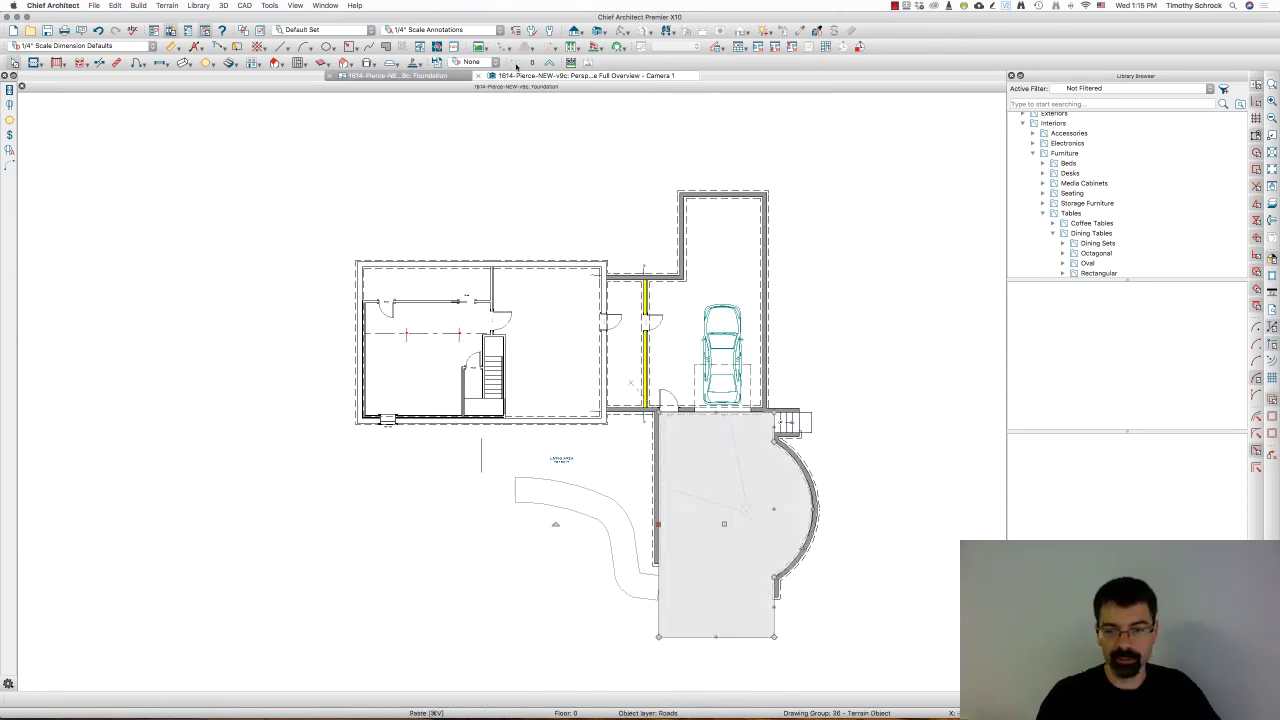
pyautogui.click(549, 63)
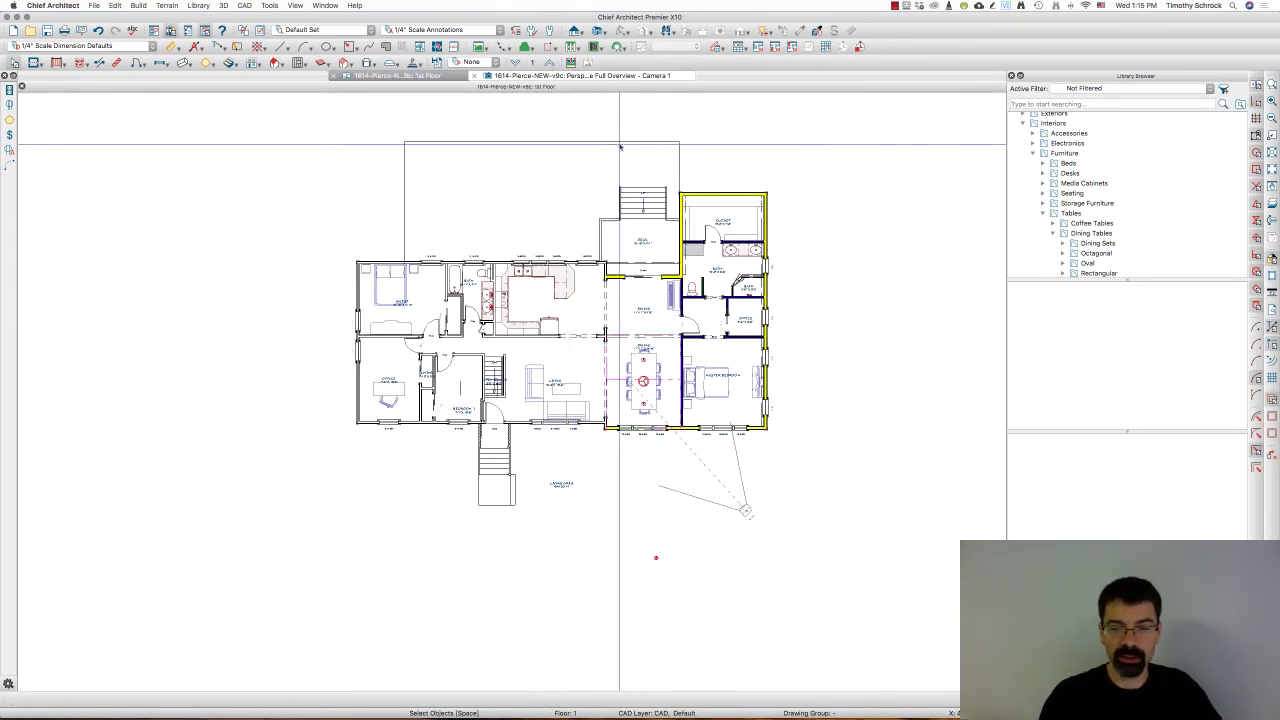
pyautogui.click(357, 31)
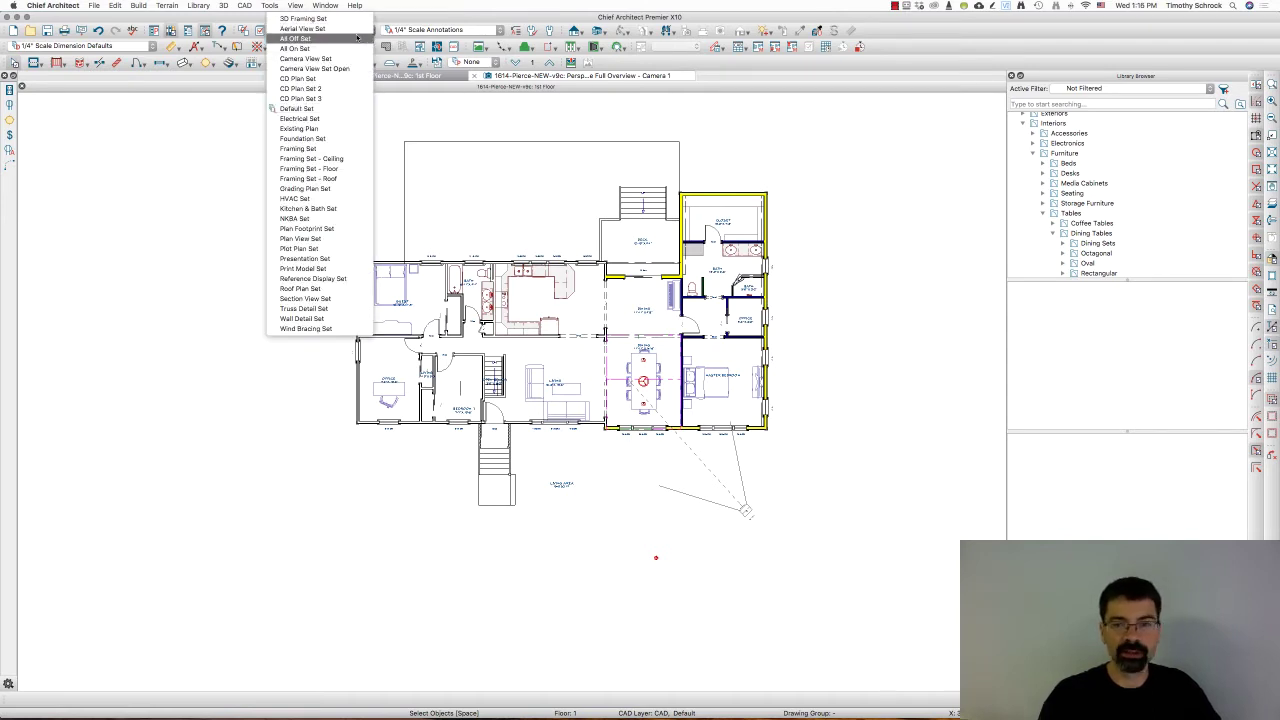
# Step: Apply the All Off Set layer set and close the old Camera 1 view
pyautogui.click(357, 38)
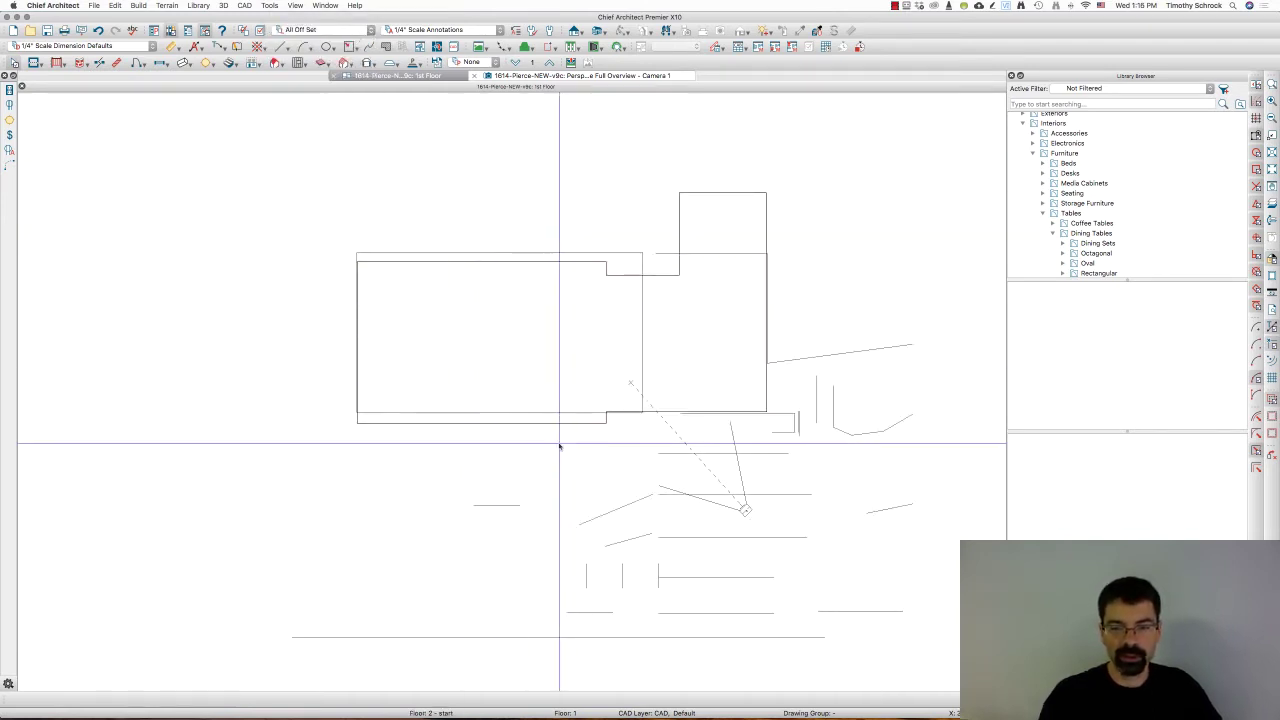
pyautogui.scroll(-2, 565, 448)
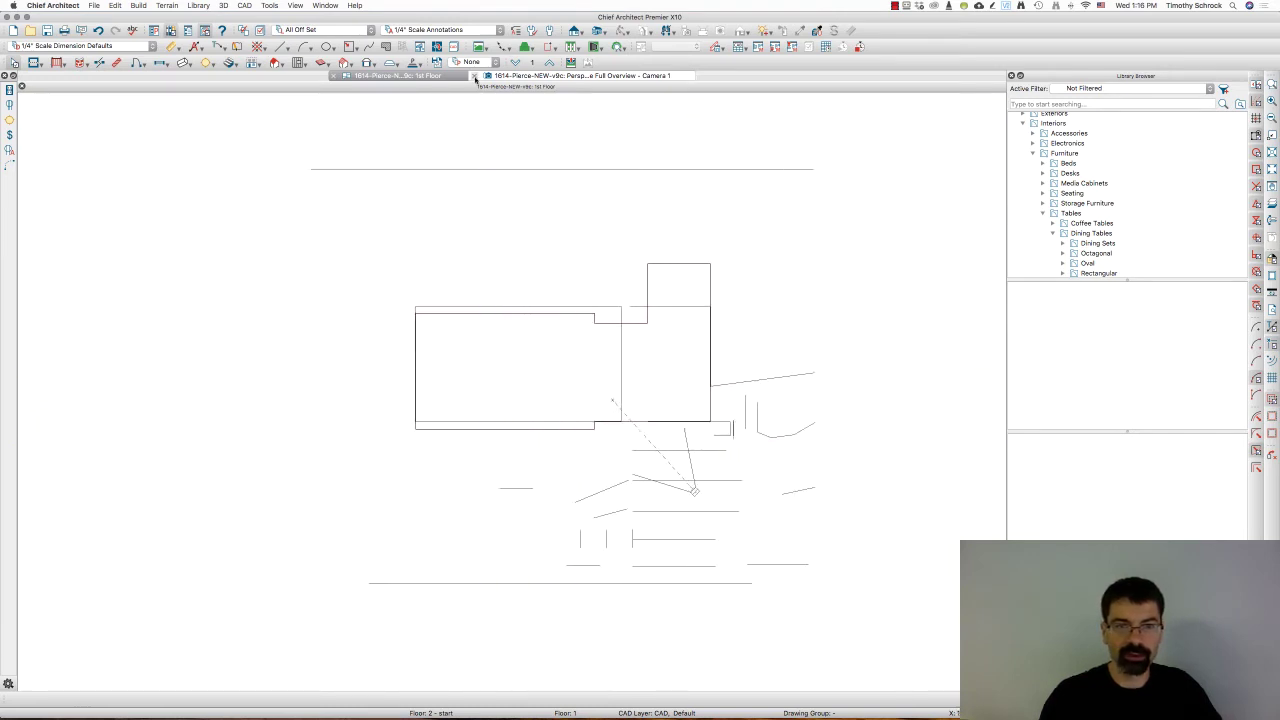
pyautogui.click(474, 75)
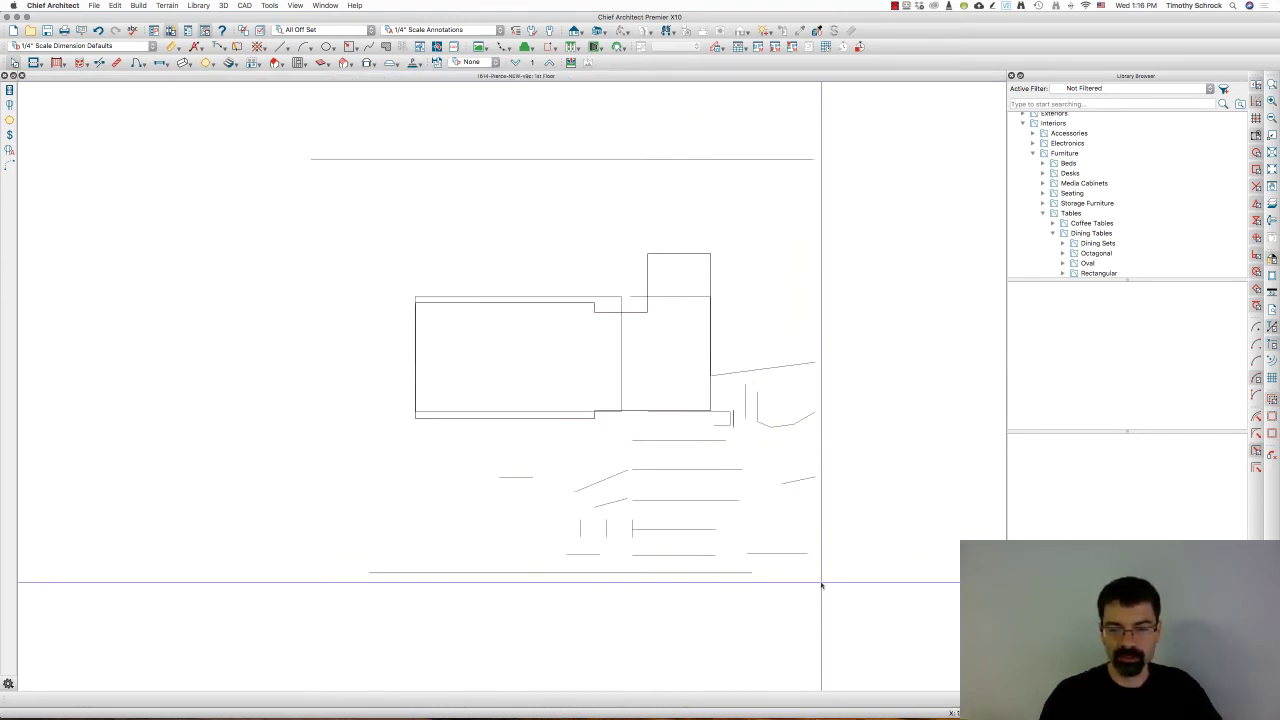
pyautogui.moveTo(827, 614); pyautogui.dragTo(934, 297)
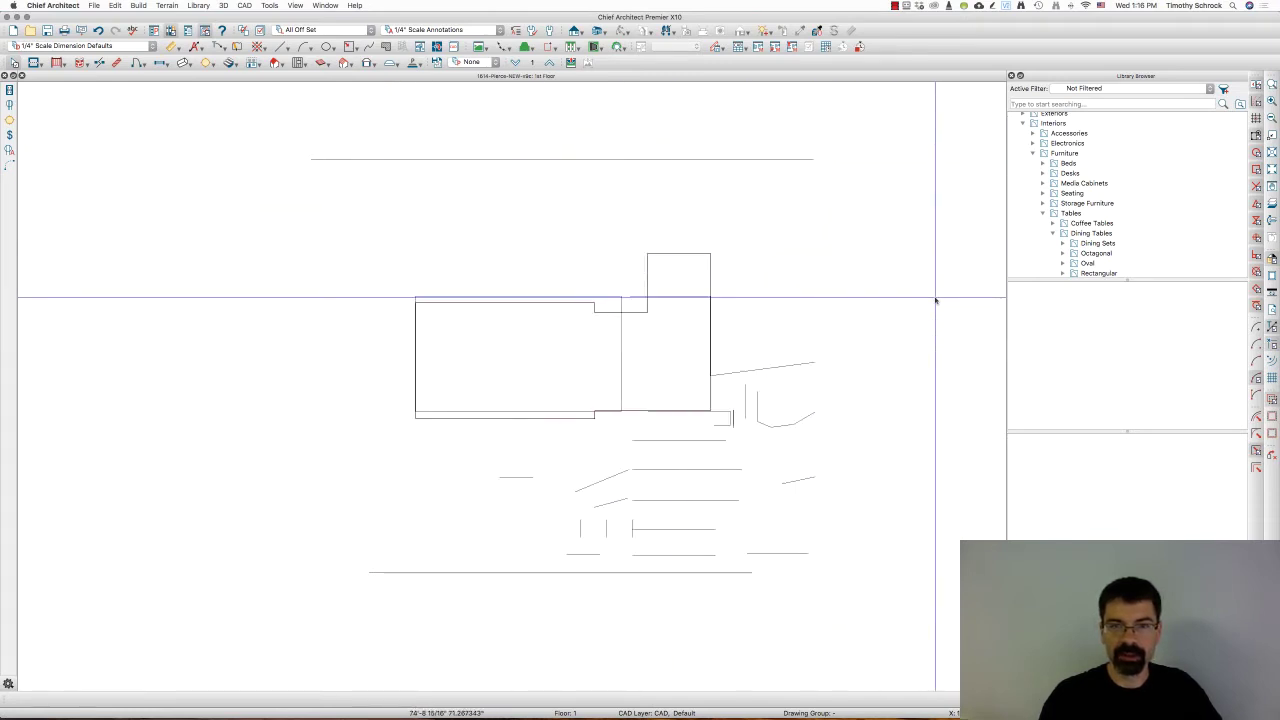
# Step: Open a new Full Overview and orbit it to face the front facade
pyautogui.click(597, 32)
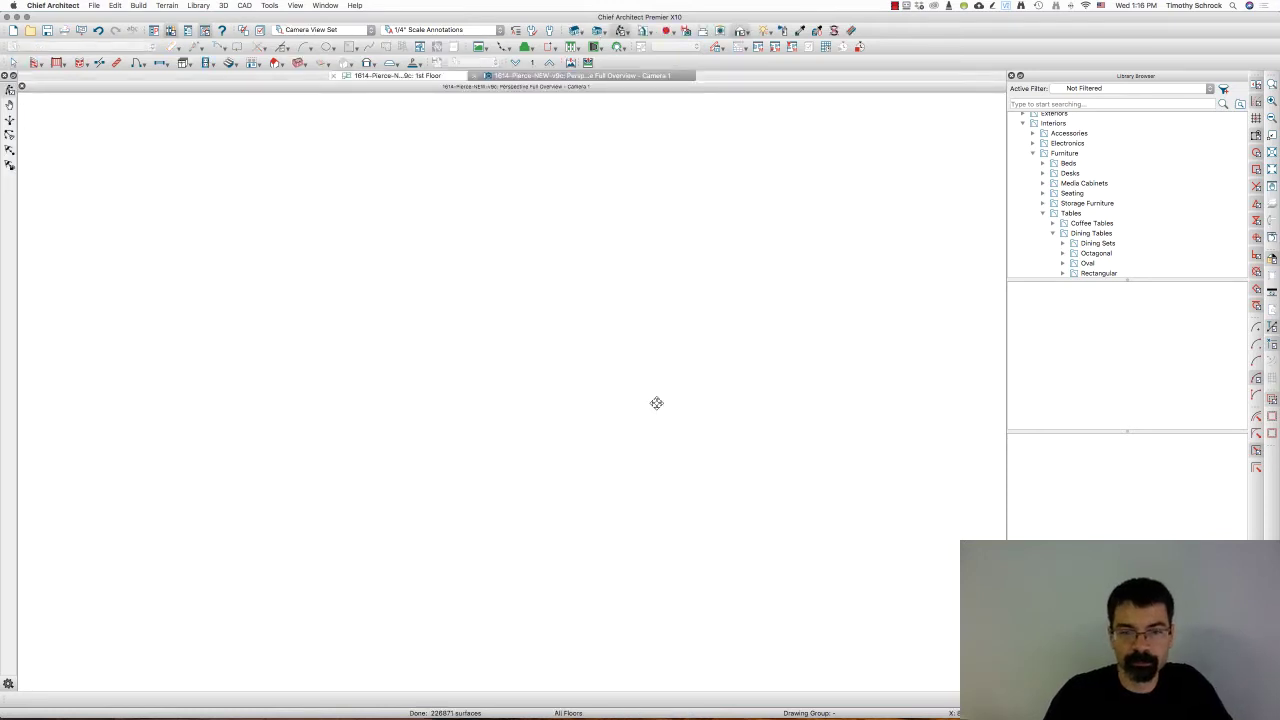
pyautogui.moveTo(660, 465); pyautogui.dragTo(558, 518)
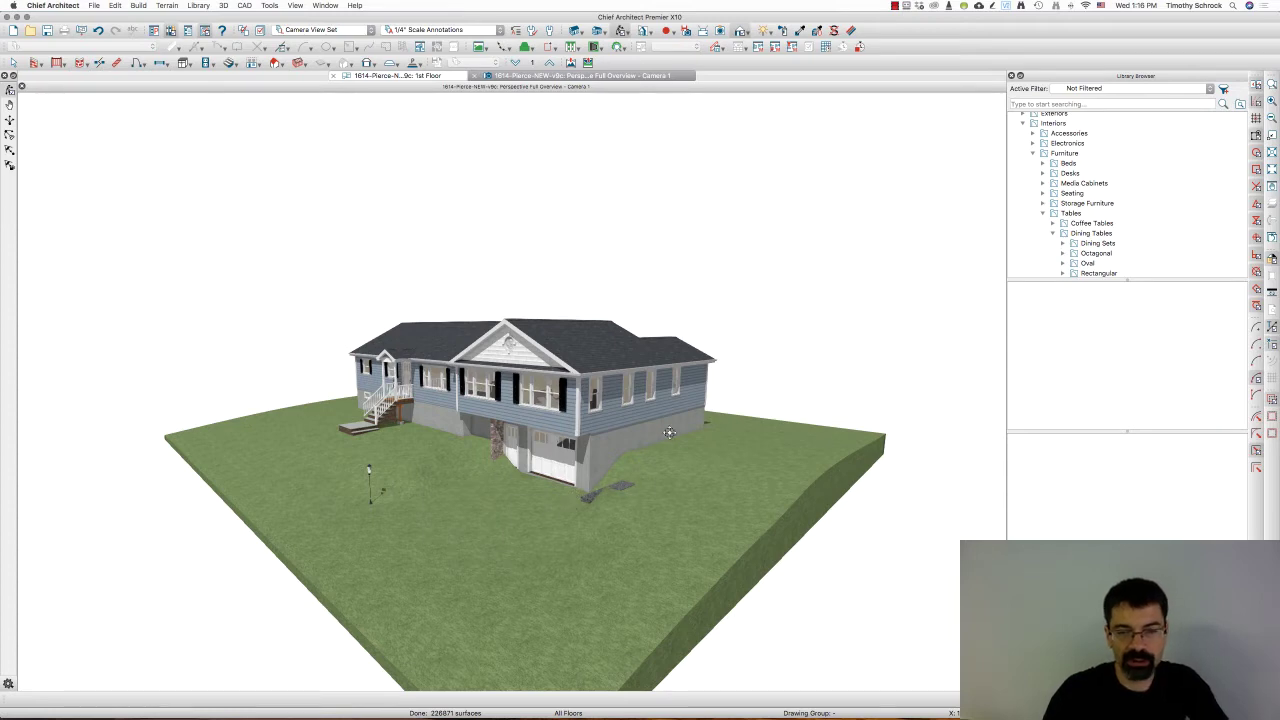
pyautogui.moveTo(607, 508); pyautogui.dragTo(662, 515)
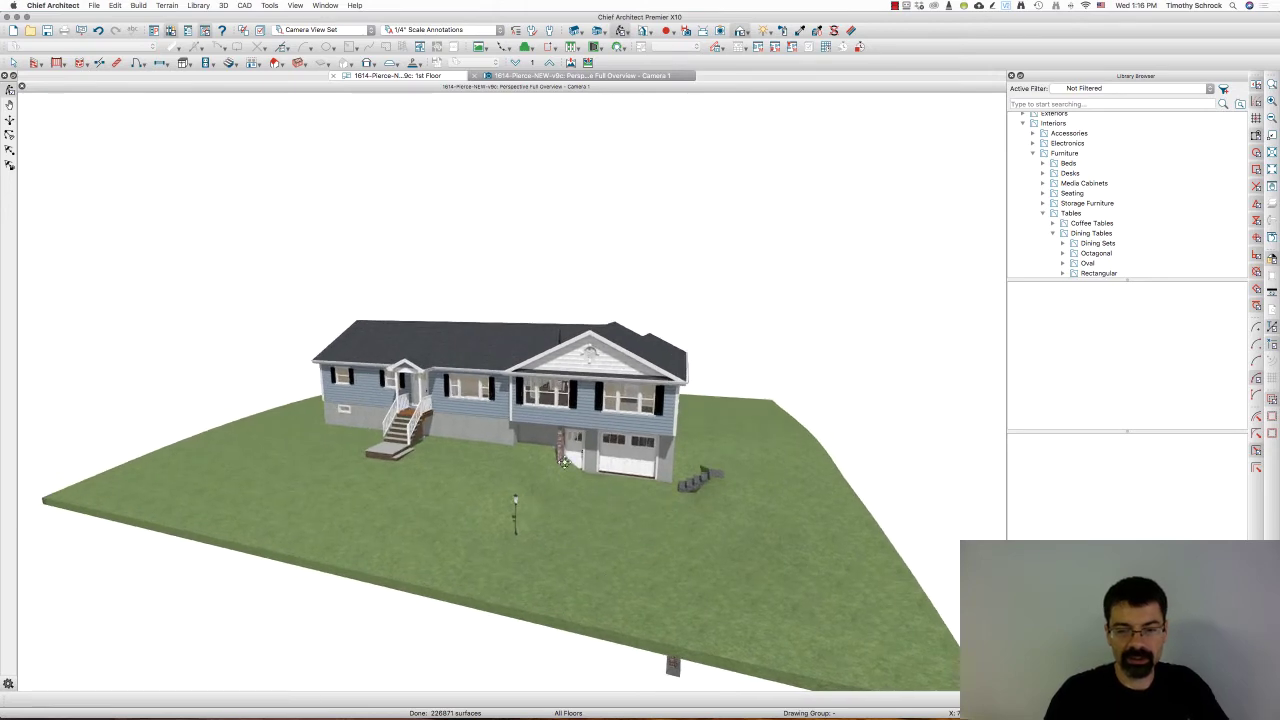
# Step: Delete everything left on the 1st floor plan, then check Foundation and return
pyautogui.click(475, 76)
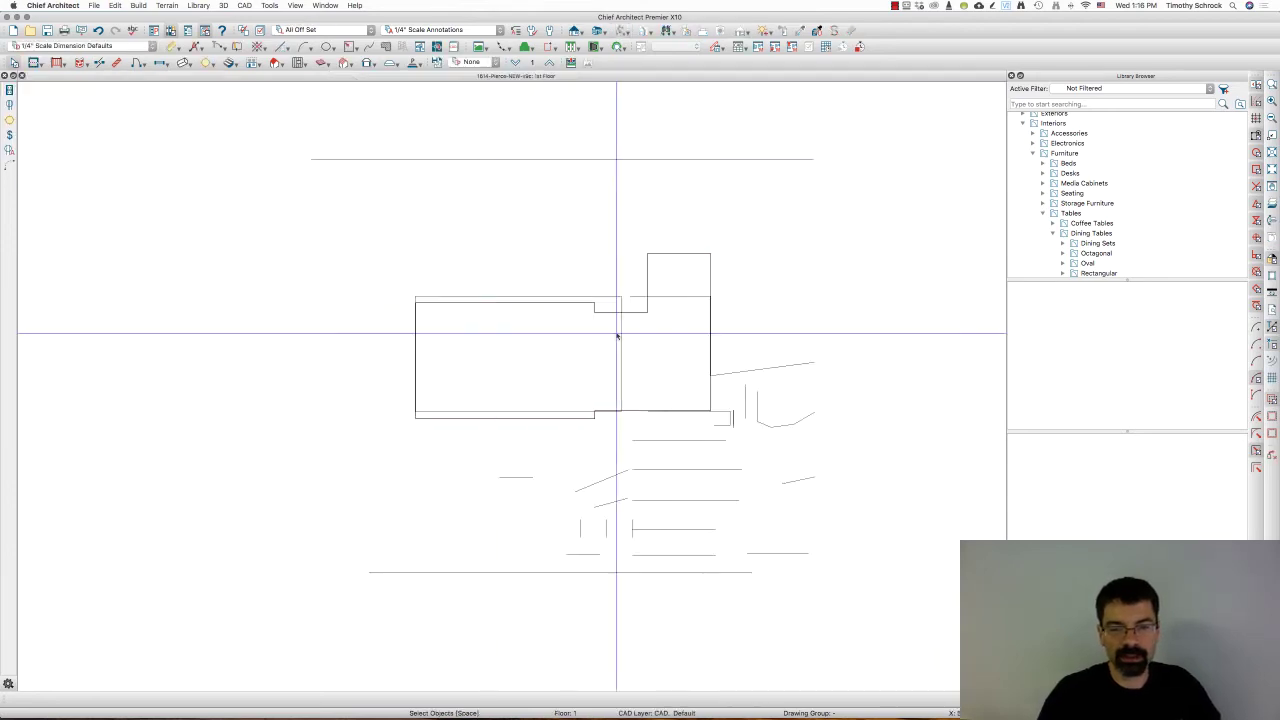
pyautogui.moveTo(818, 605); pyautogui.dragTo(400, 160)
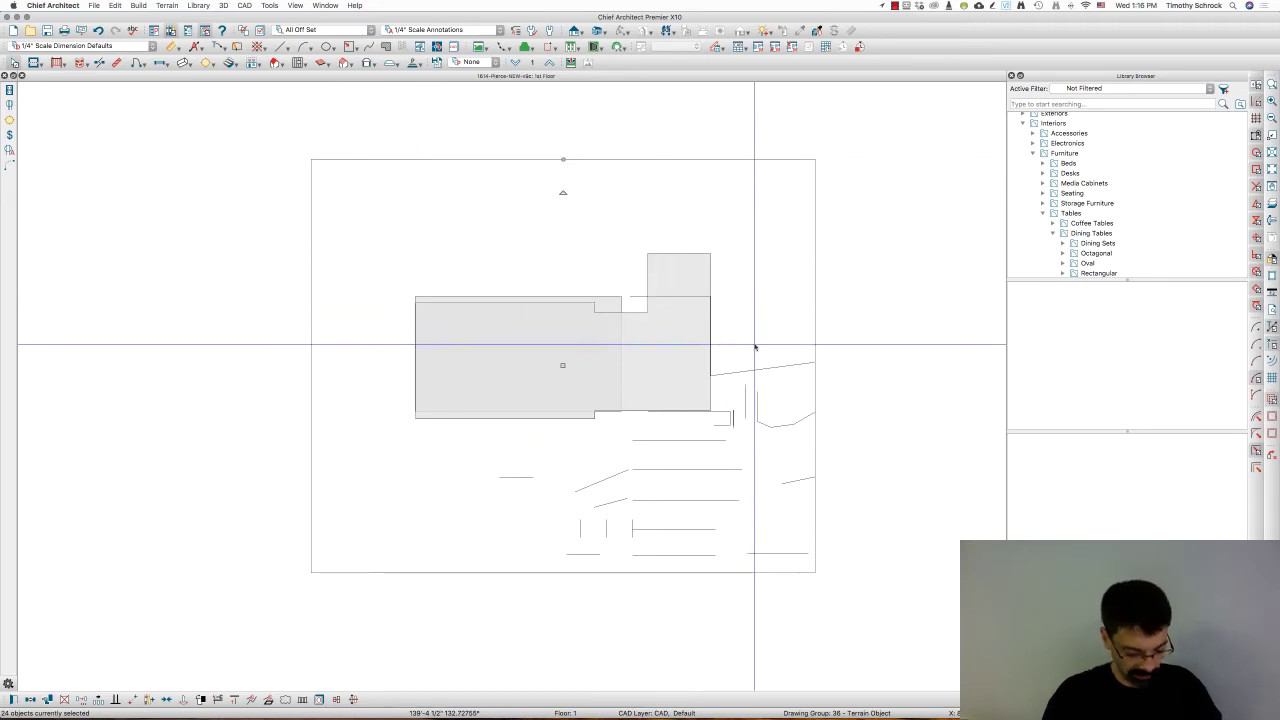
pyautogui.press('Delete')
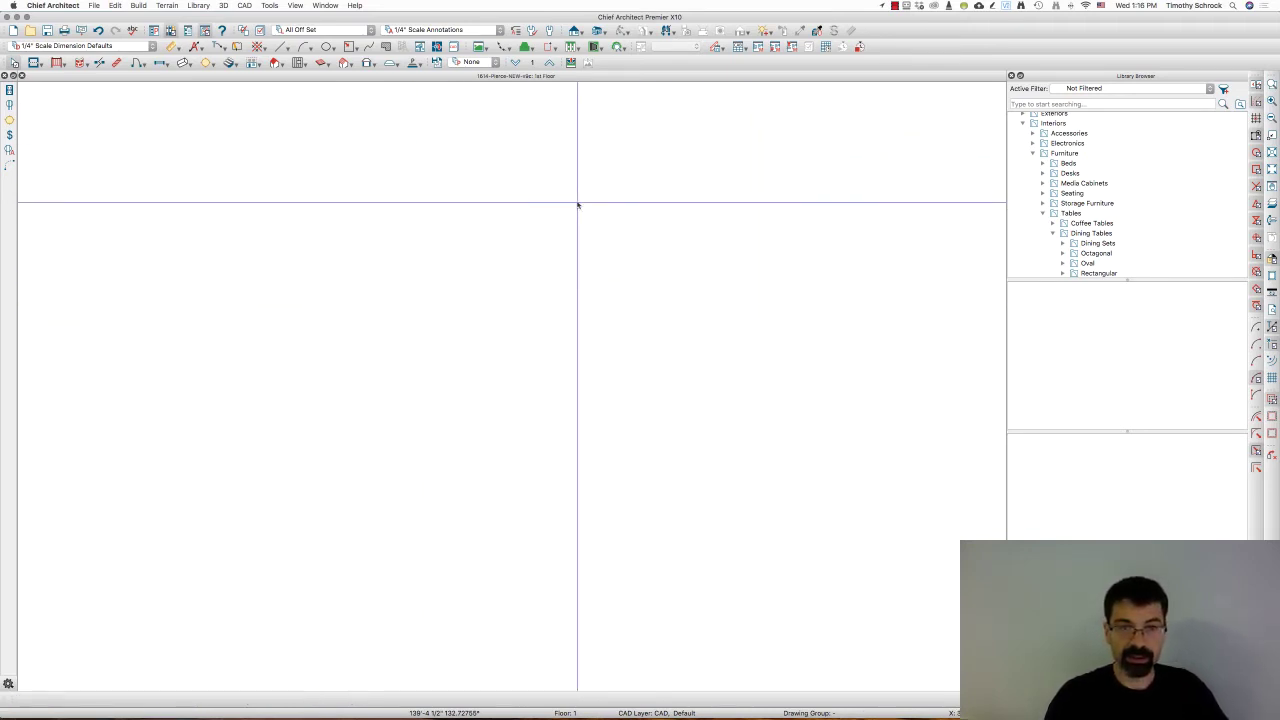
pyautogui.click(515, 63)
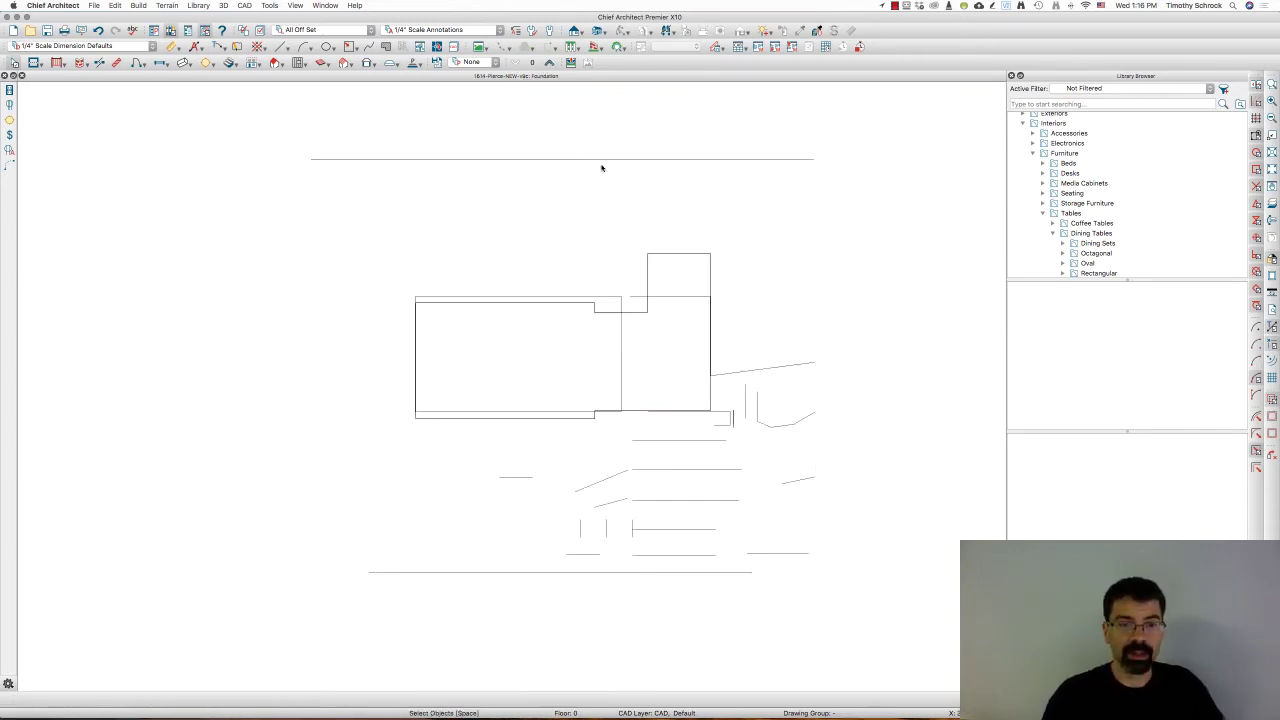
pyautogui.click(549, 64)
pyautogui.press('super+l')
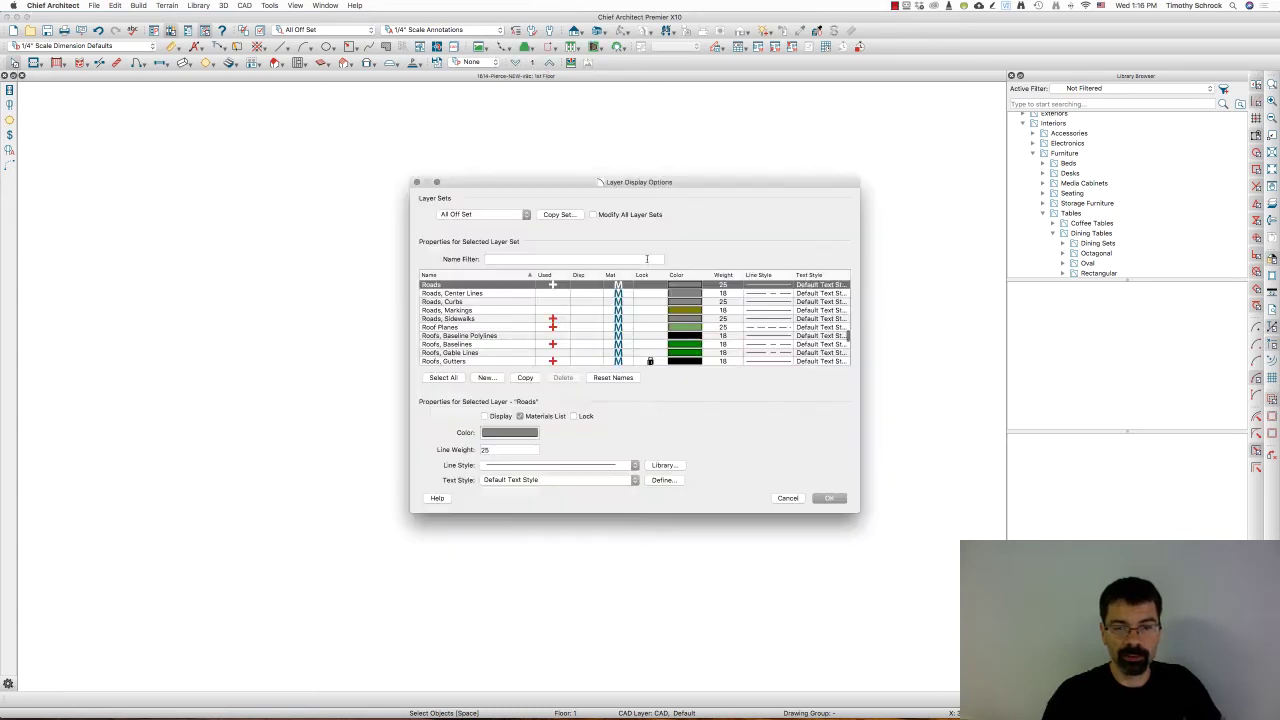
# Step: Turn on display of the Terrain Perimeter layer
pyautogui.press('t')
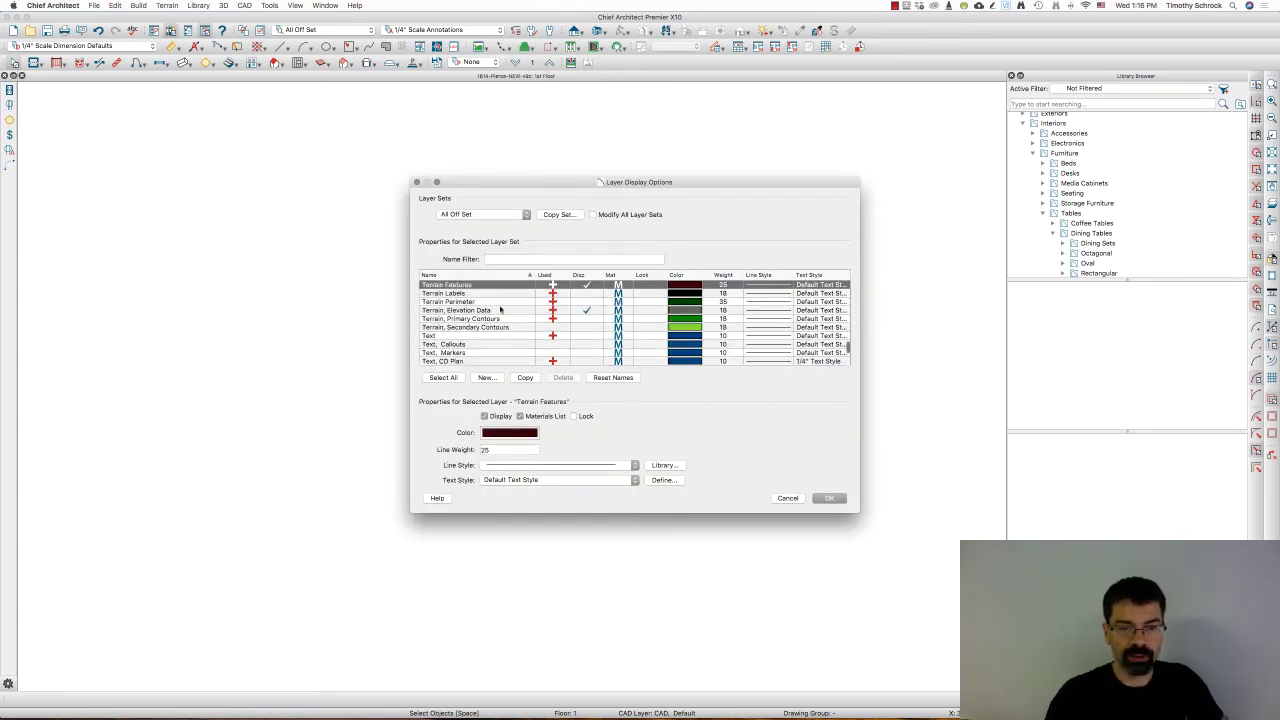
pyautogui.click(590, 310)
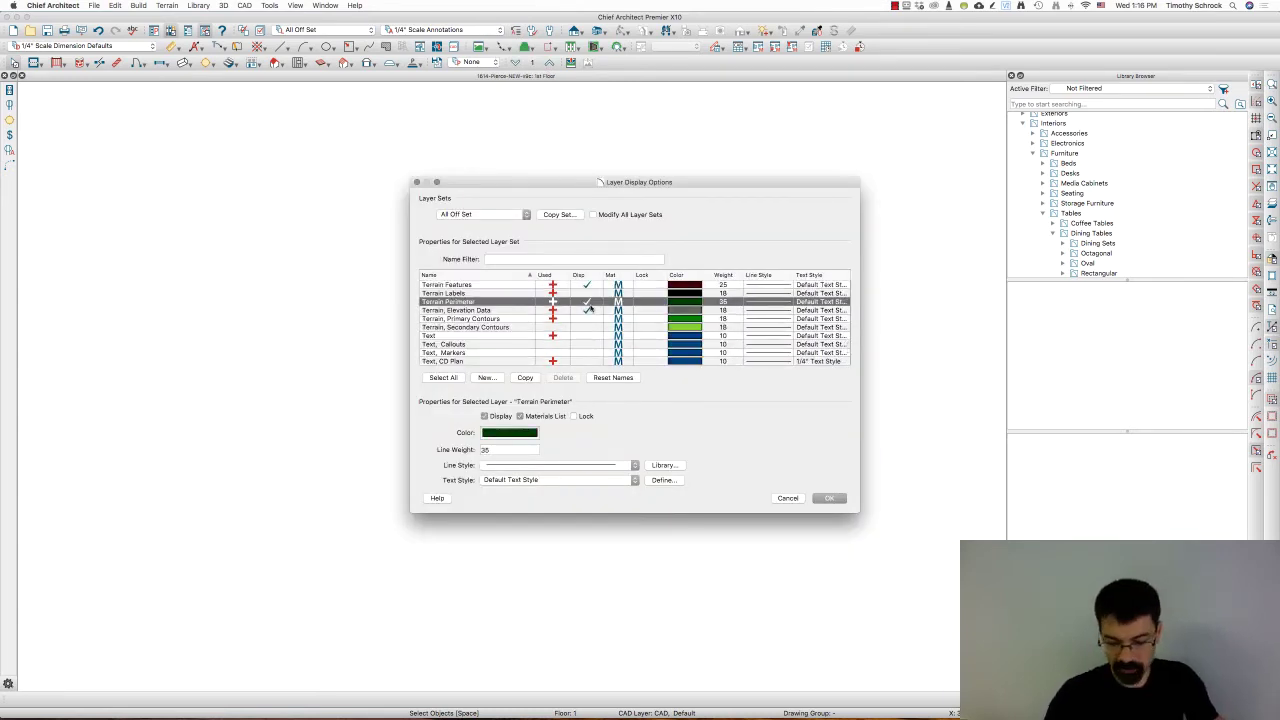
pyautogui.press('Return')
# Step: Review each panel of the terrain perimeter's Terrain Specification dialog
pyautogui.click(814, 299)
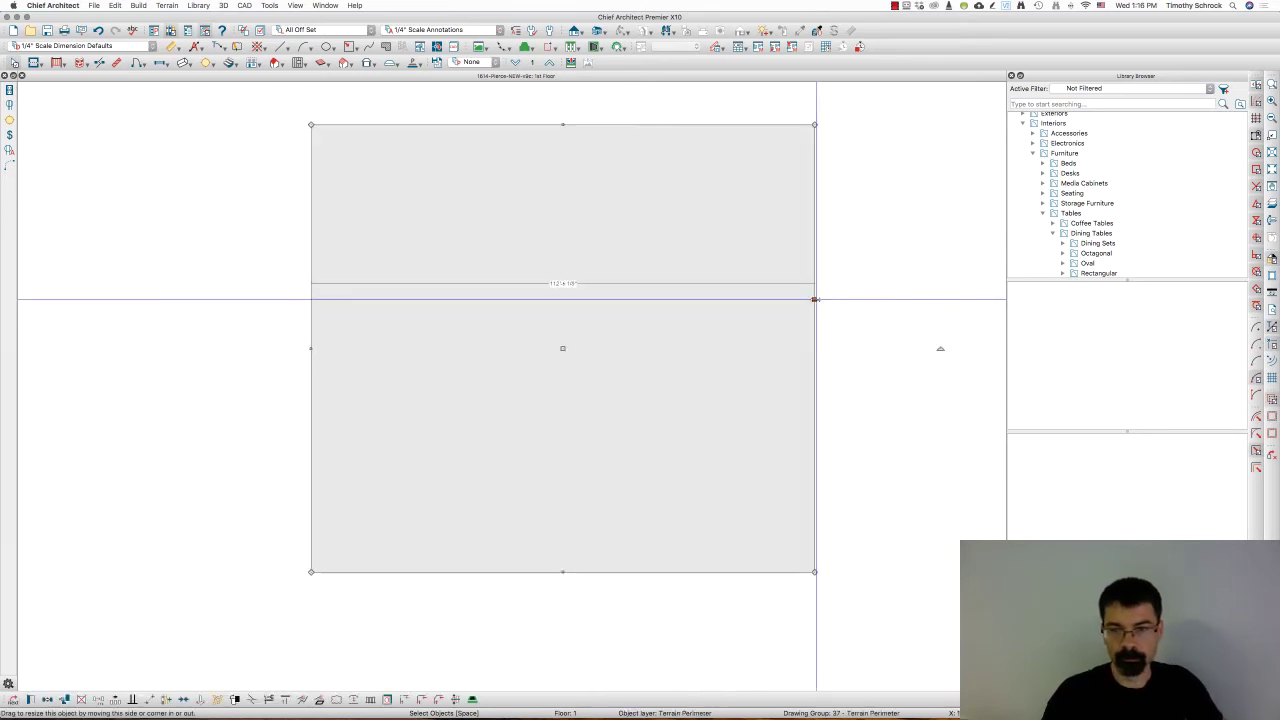
pyautogui.doubleClick(815, 300)
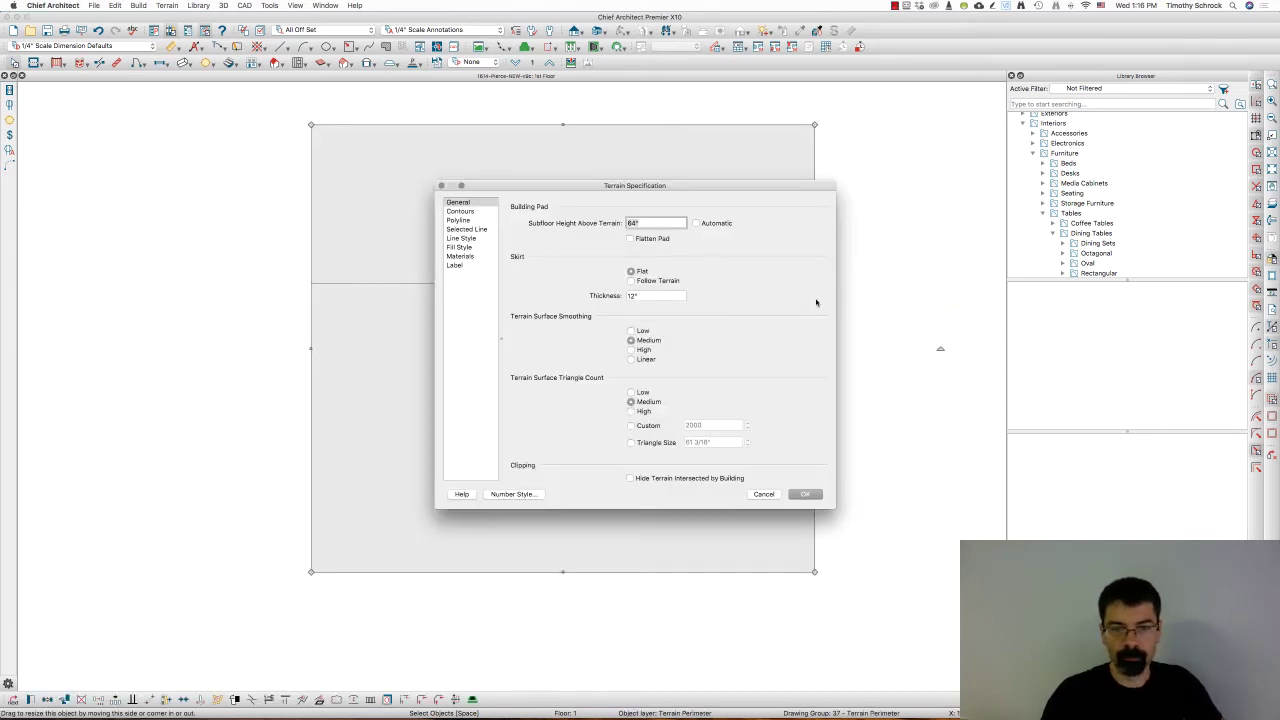
pyautogui.click(471, 213)
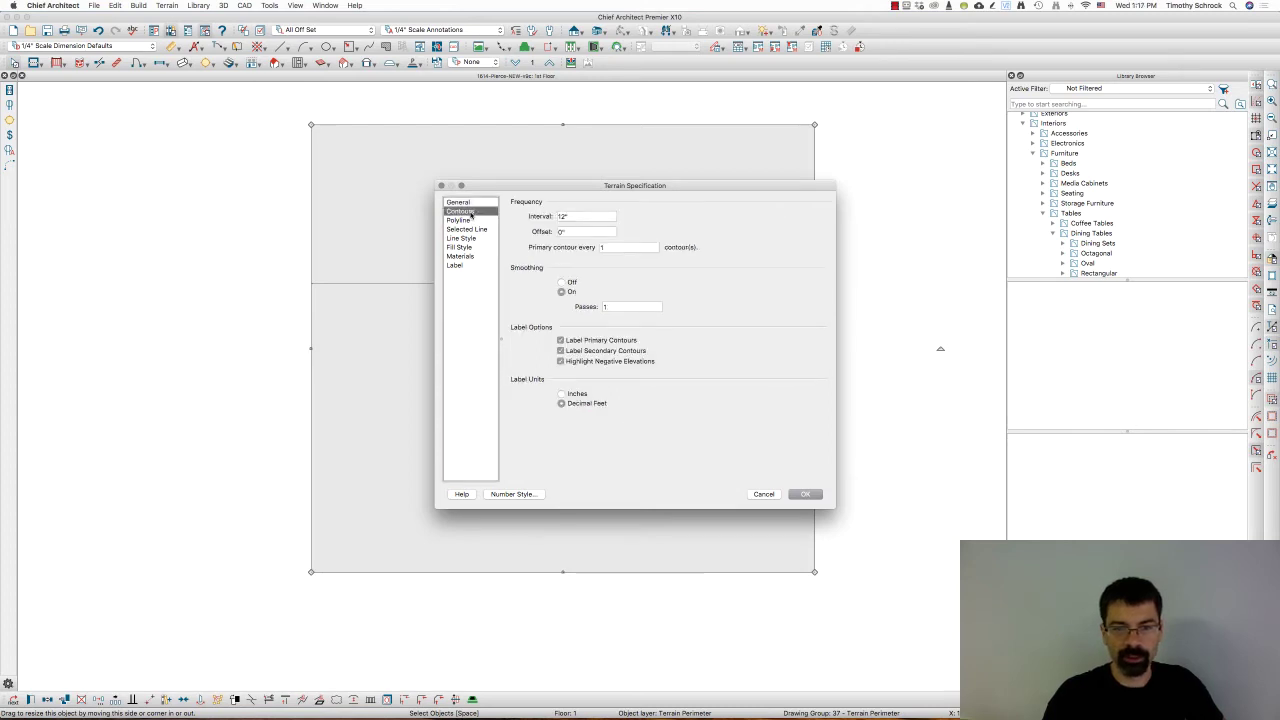
pyautogui.click(471, 221)
pyautogui.click(472, 229)
pyautogui.click(473, 238)
pyautogui.click(473, 247)
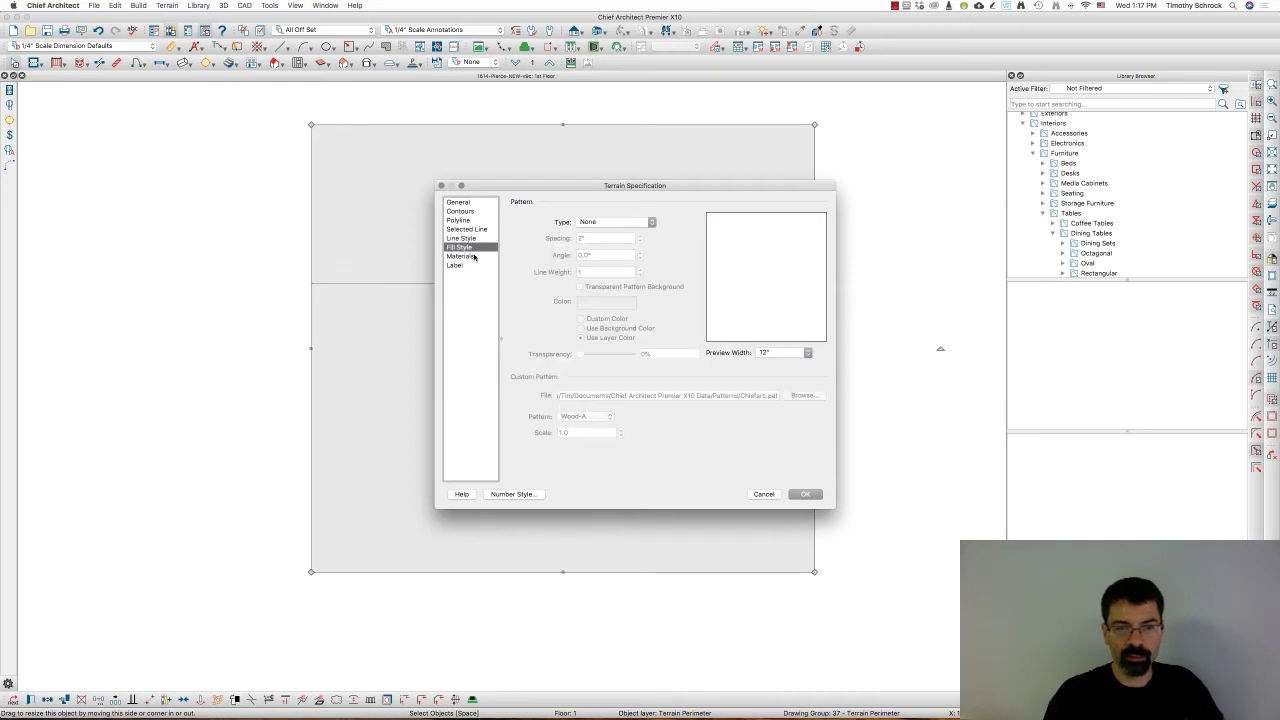
pyautogui.click(474, 256)
pyautogui.click(475, 265)
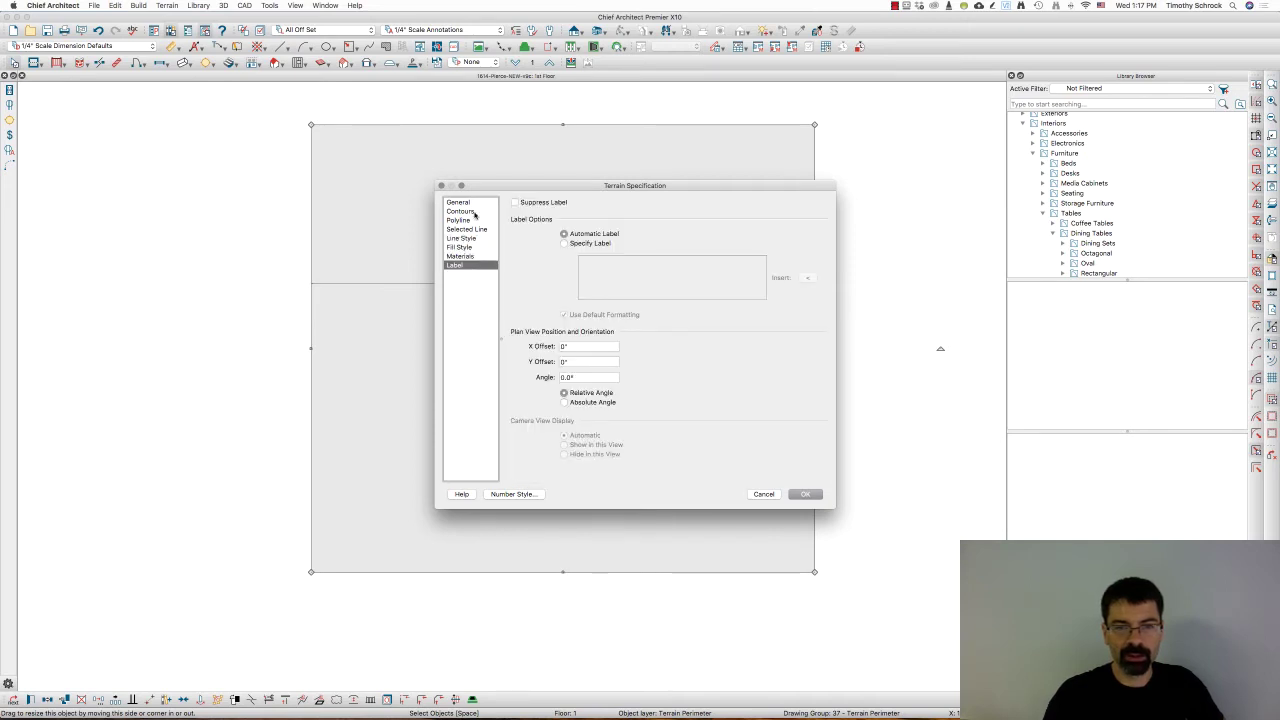
pyautogui.click(473, 202)
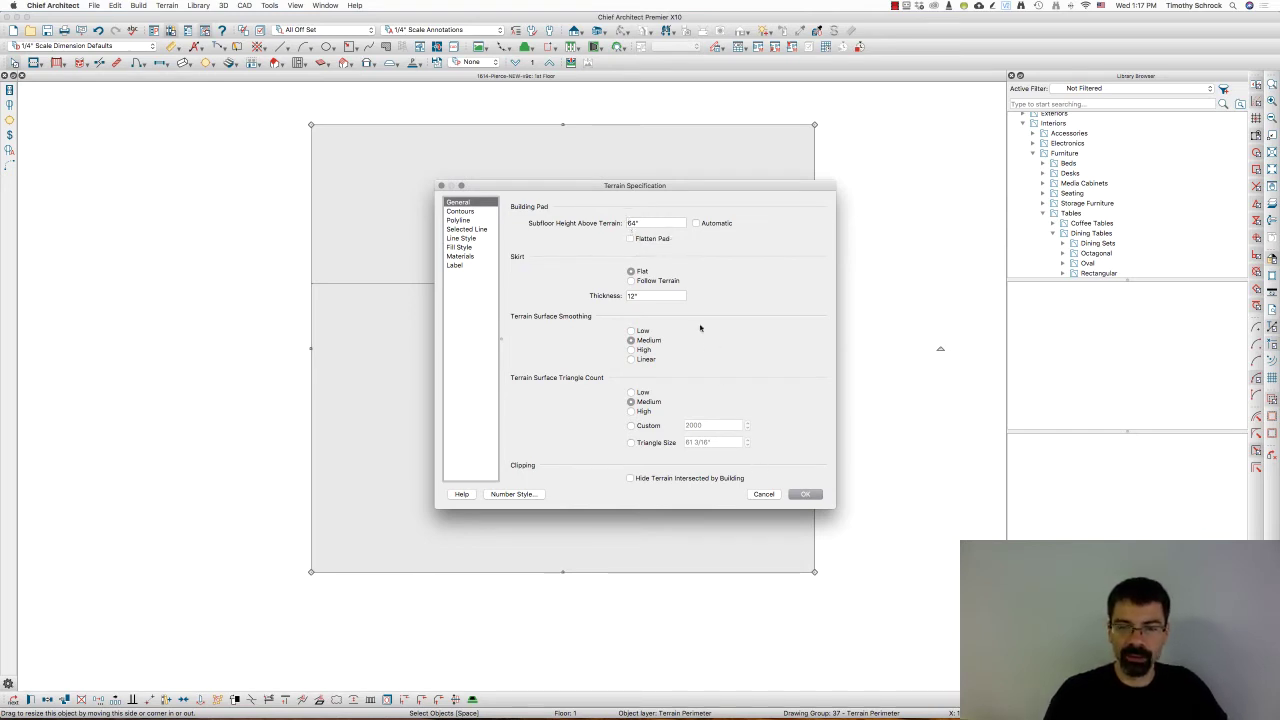
# Step: Delete the 1st-floor terrain perimeter and select the large rectangle polyline on Foundation
pyautogui.write('"')
pyautogui.click(763, 494)
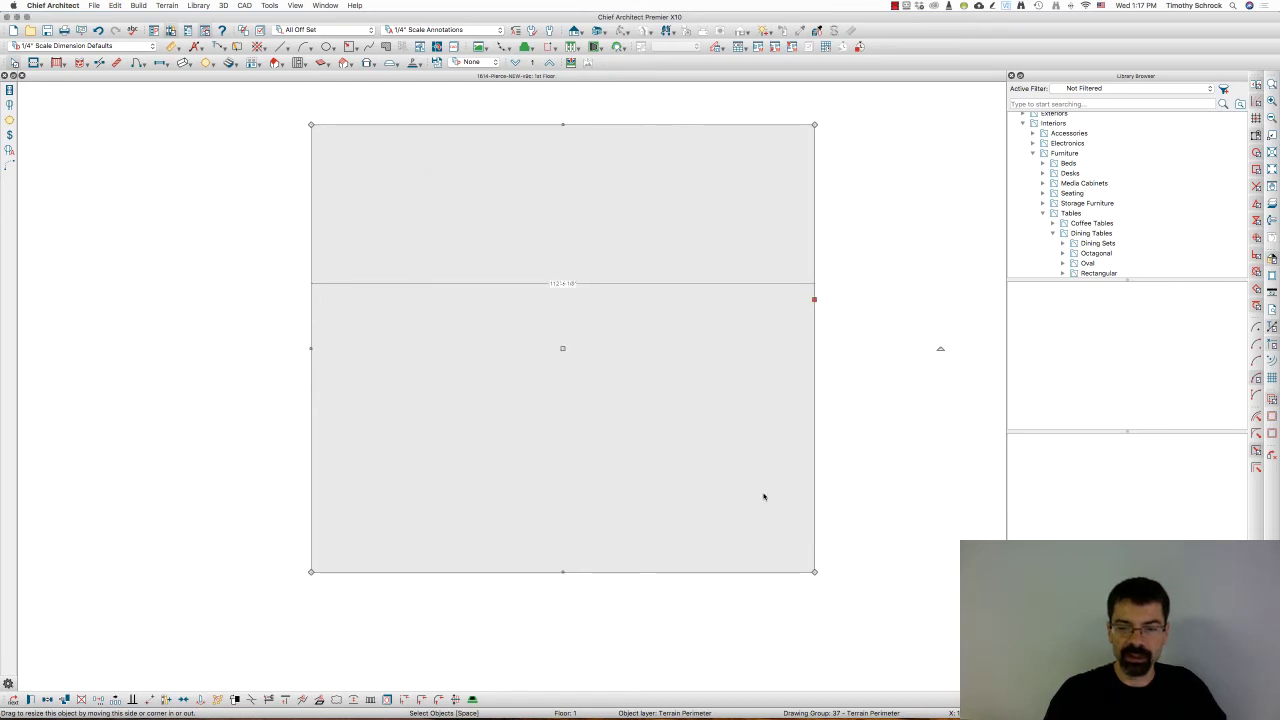
pyautogui.press('Delete')
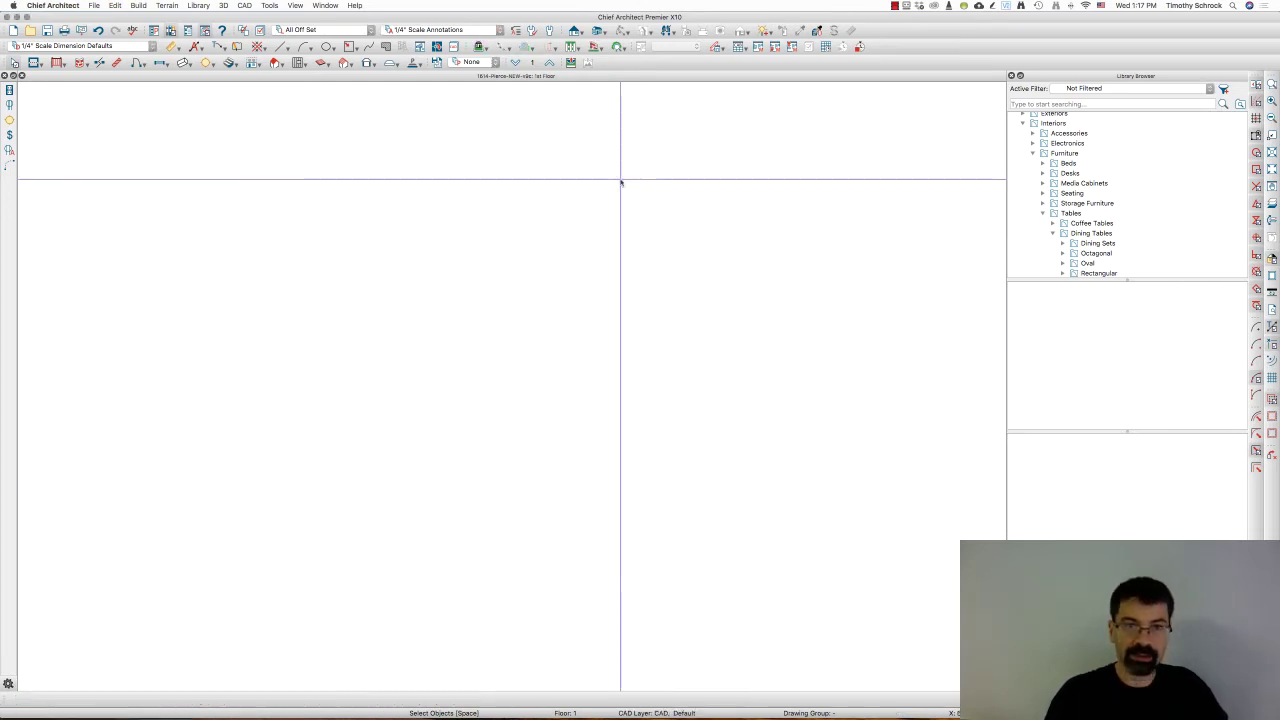
pyautogui.click(515, 62)
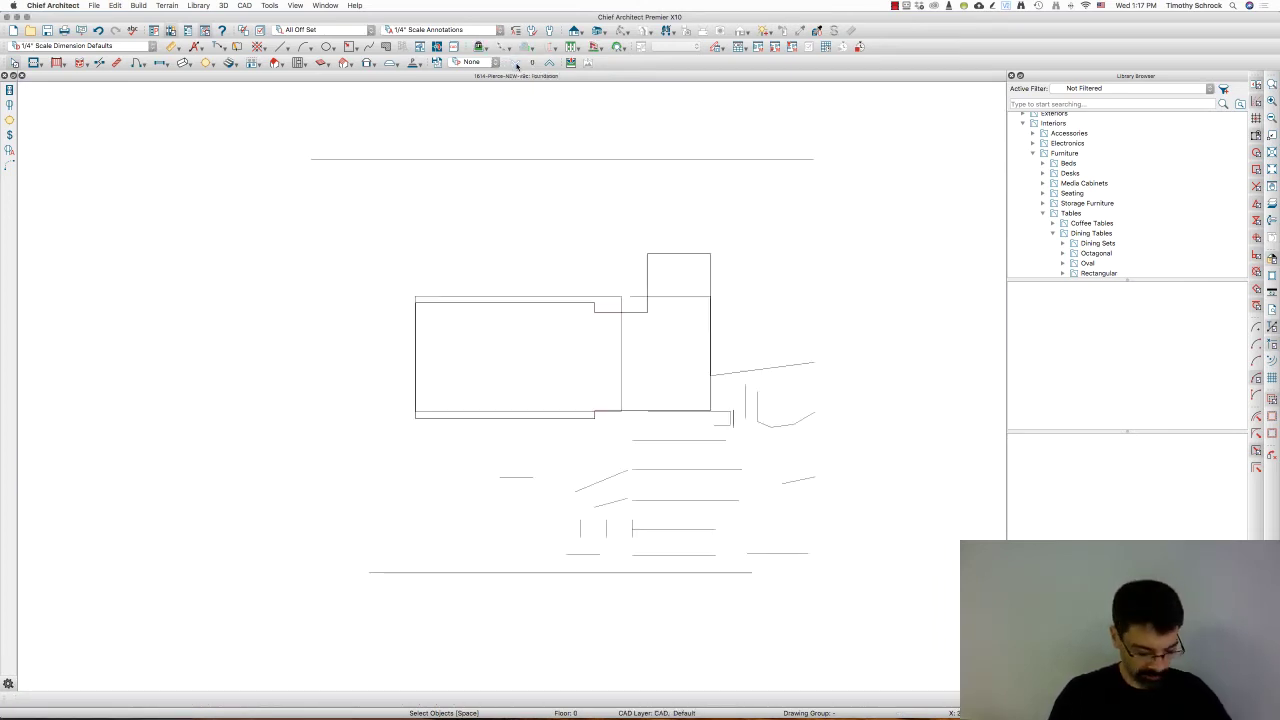
pyautogui.click(599, 160)
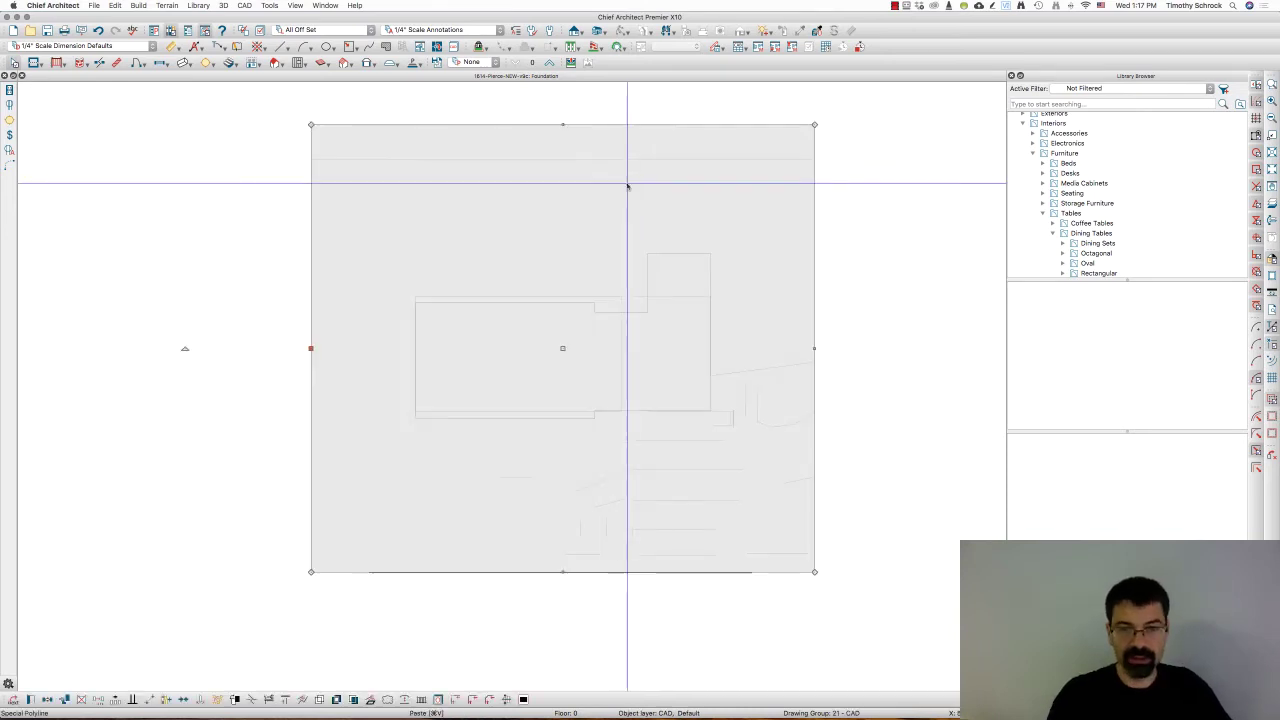
pyautogui.doubleClick(679, 201)
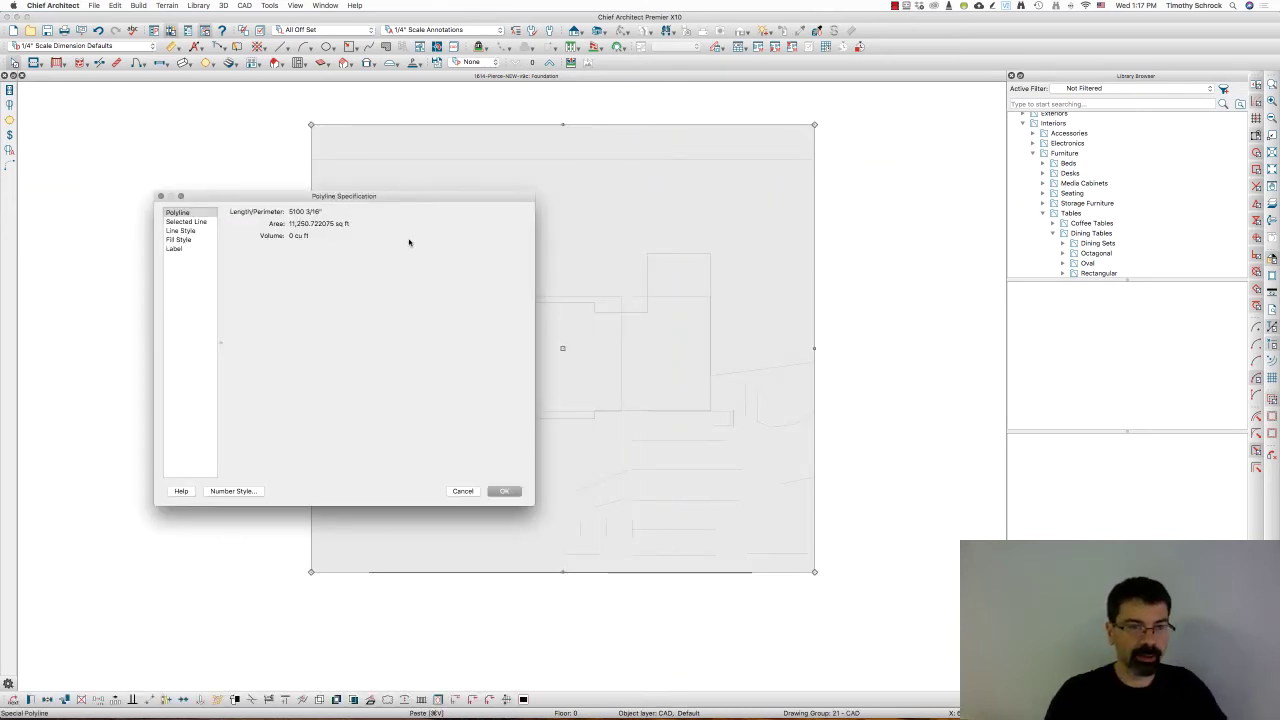
pyautogui.press('Escape')
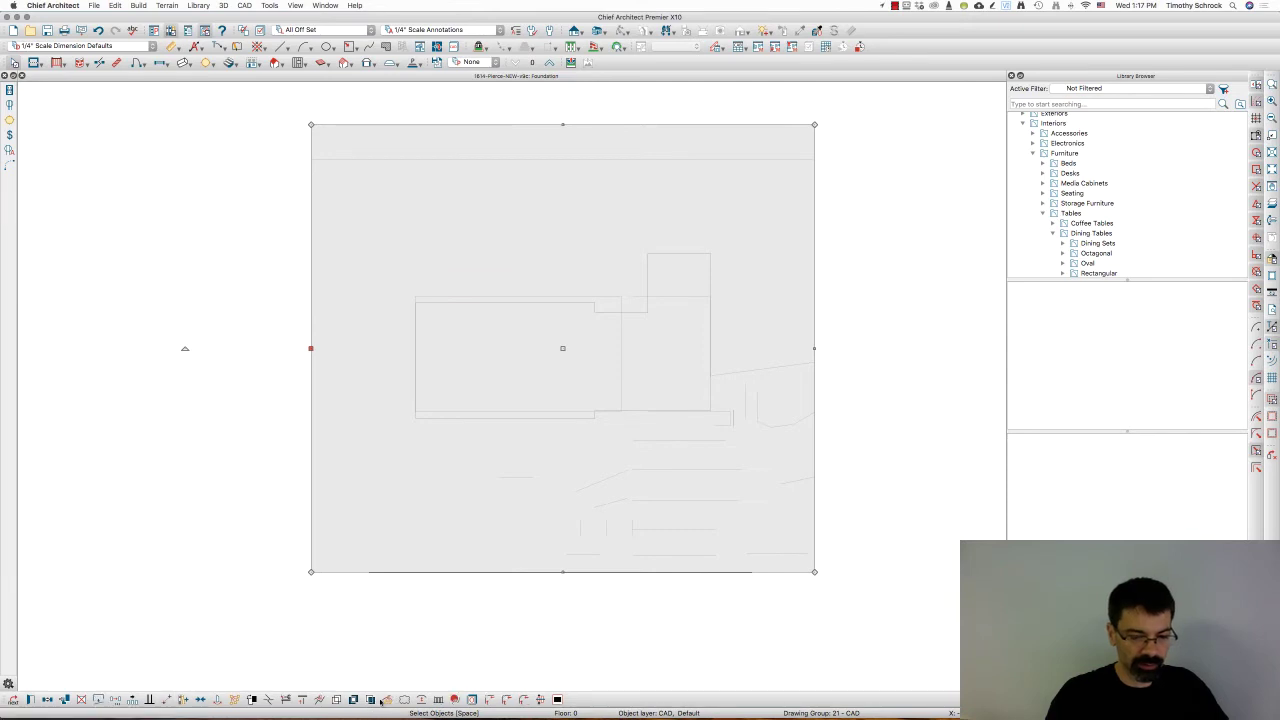
# Step: Convert the rectangle to a terrain perimeter with subfloor height set manually to 64
pyautogui.click(387, 699)
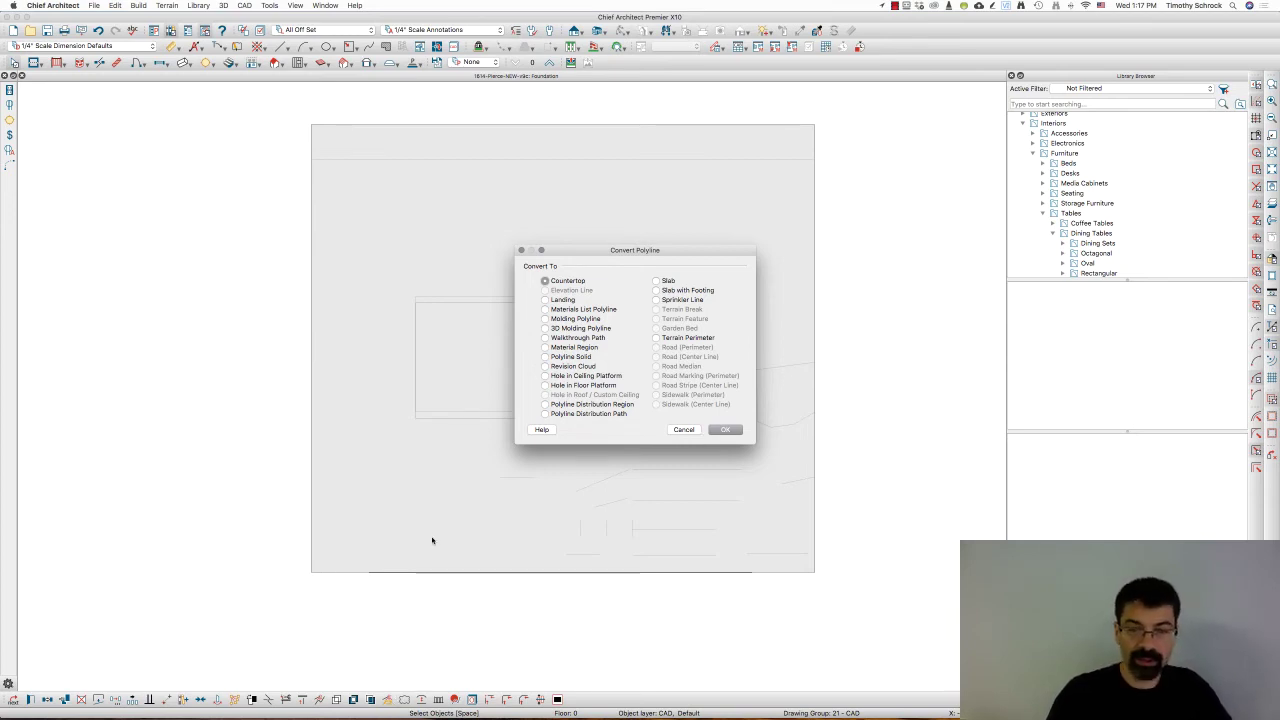
pyautogui.click(672, 338)
pyautogui.click(724, 429)
pyautogui.click(695, 223)
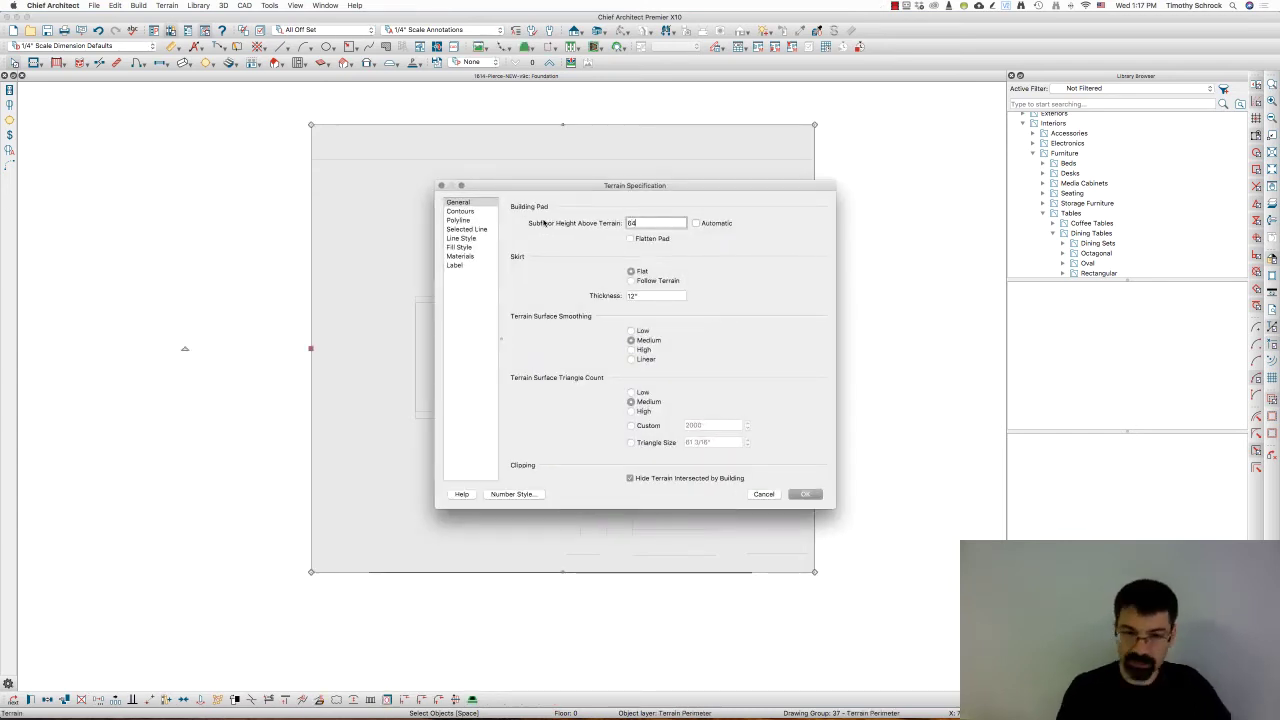
pyautogui.click(803, 494)
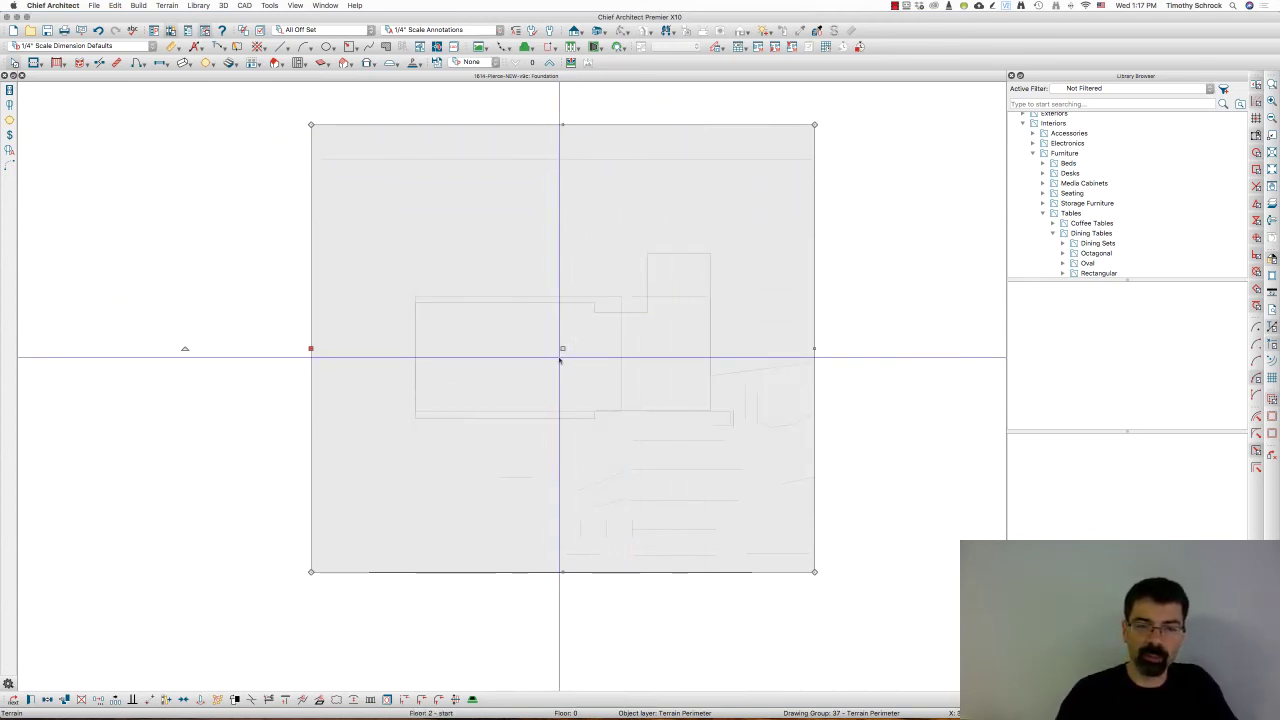
# Step: Switch to Default Annotations and reshape the curved sidewalk's end at the driveway
pyautogui.click(455, 30)
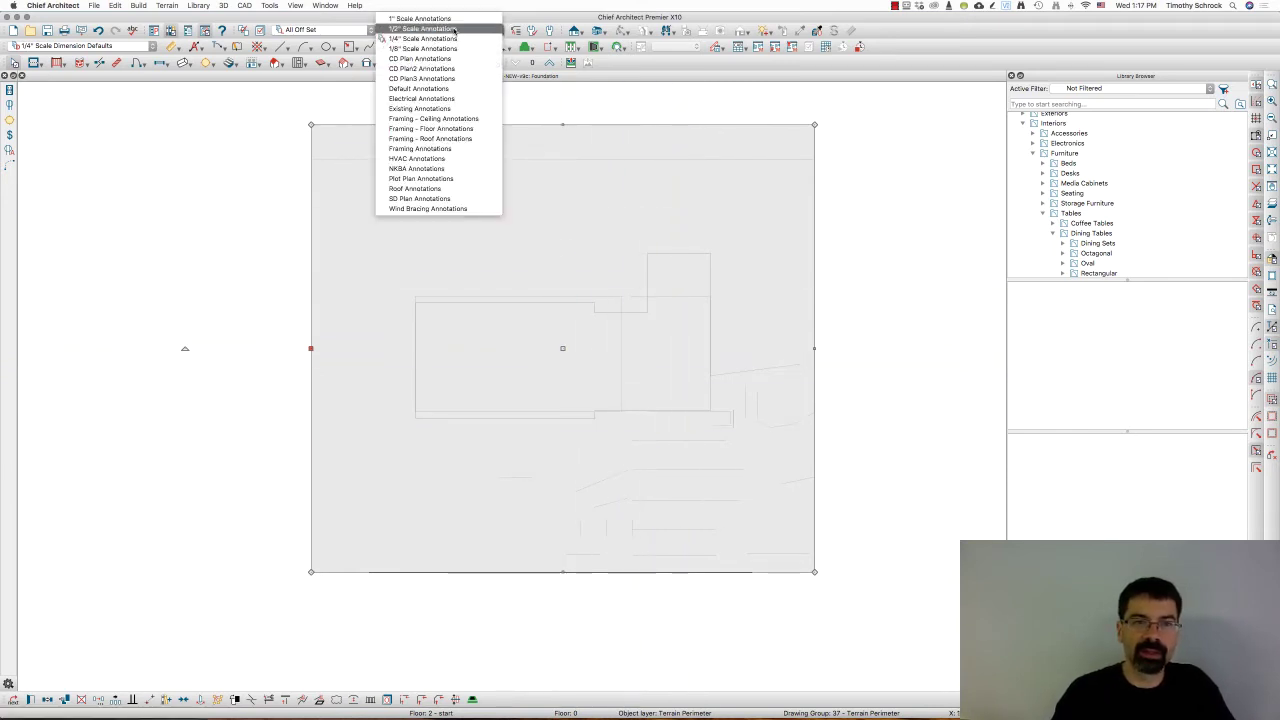
pyautogui.click(465, 91)
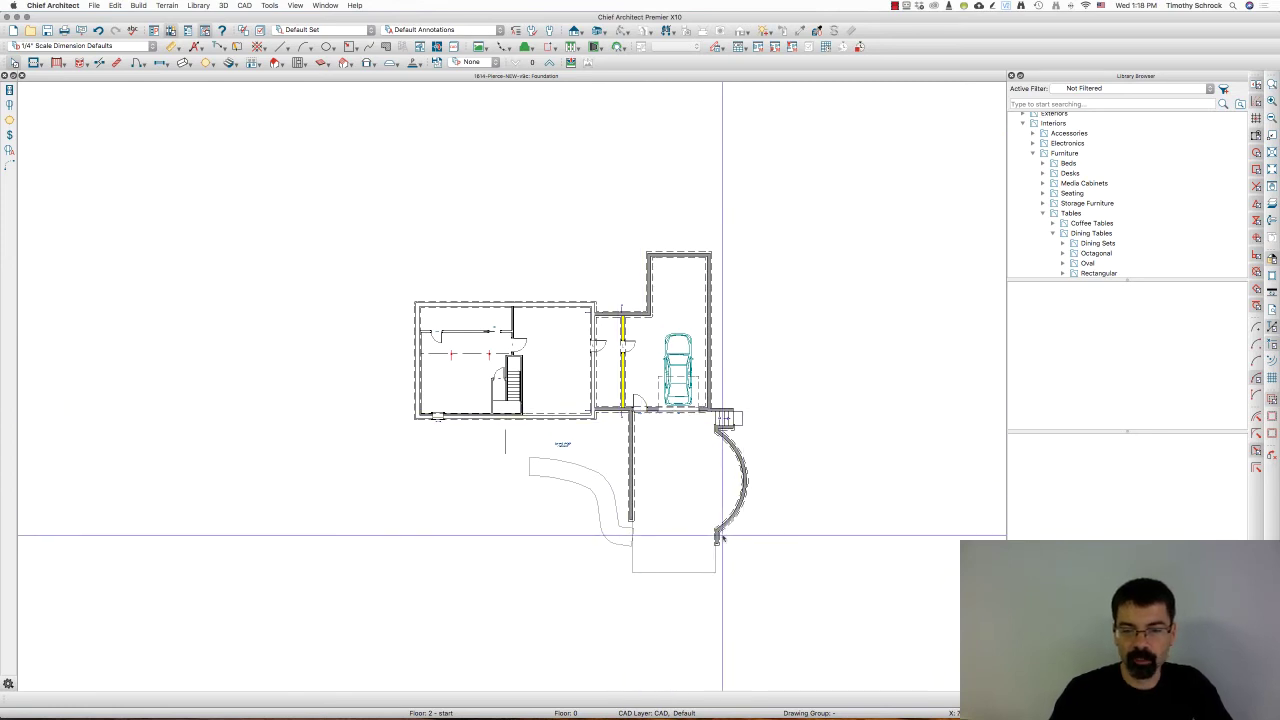
pyautogui.click(627, 541)
pyautogui.scroll(5, 627, 541)
pyautogui.moveTo(643, 529)
pyautogui.mouseDown()
pyautogui.moveTo(622, 531)
pyautogui.moveTo(643, 531)
pyautogui.mouseUp()
pyautogui.scroll(-2, 602, 492)
pyautogui.scroll(-1, 600, 490)
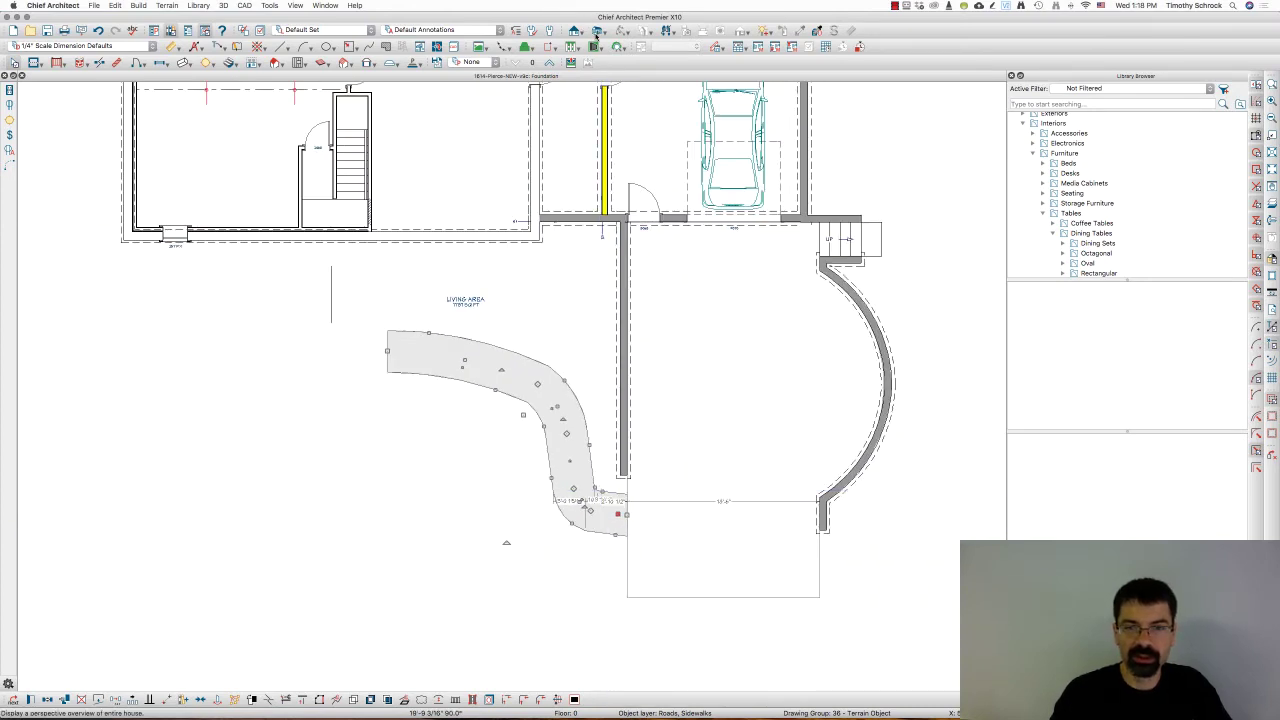
# Step: Open a Perspective Full Overview with the Fixtures, Exterior layer displayed
pyautogui.click(597, 32)
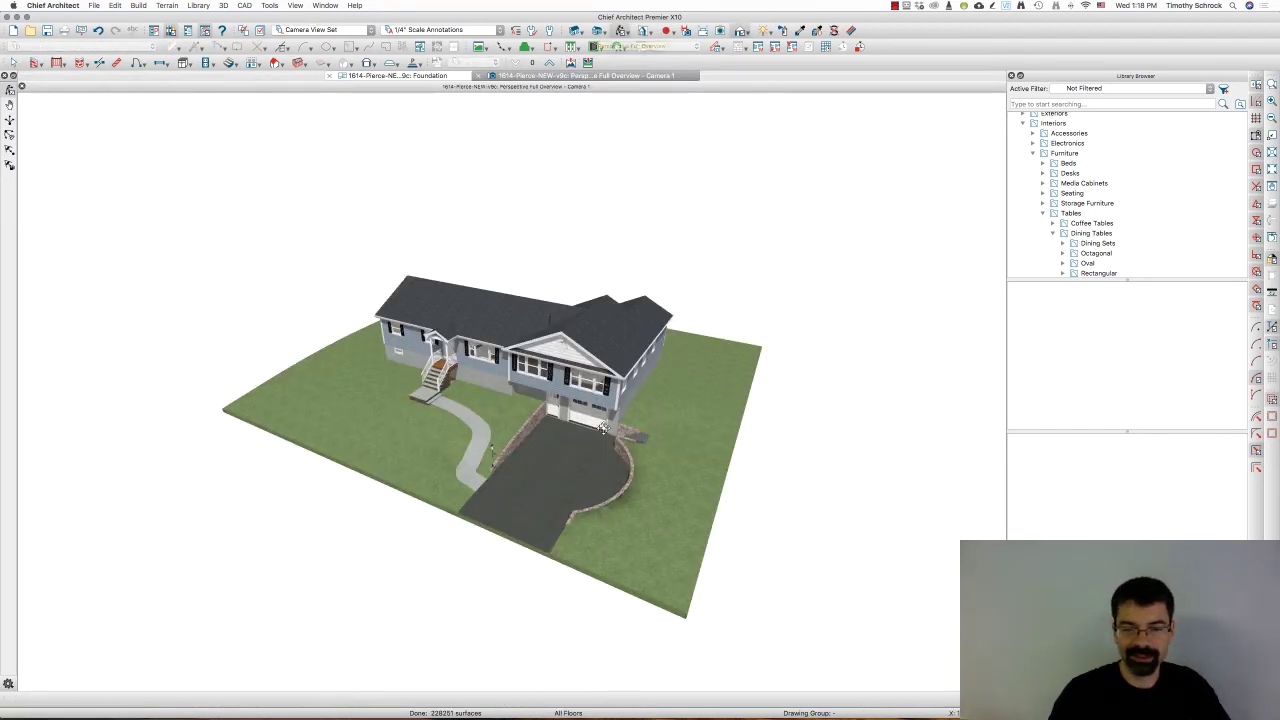
pyautogui.scroll(3, 581, 434)
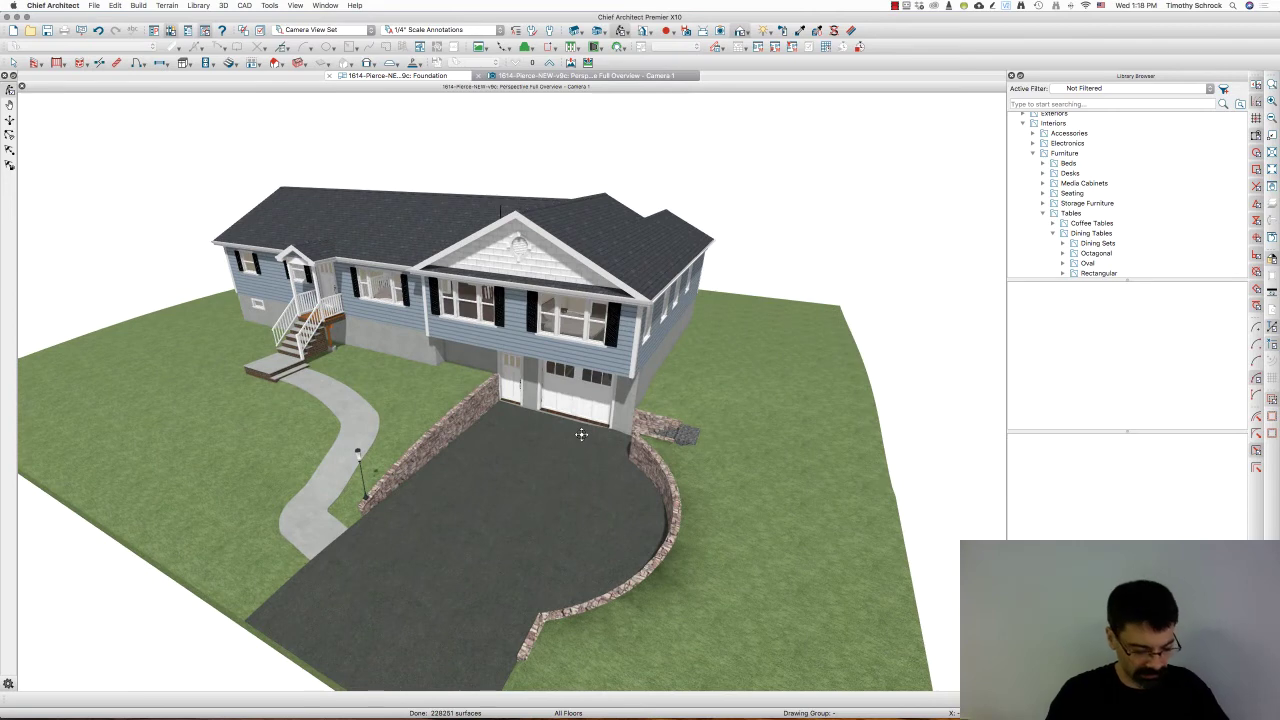
pyautogui.press('super+l')
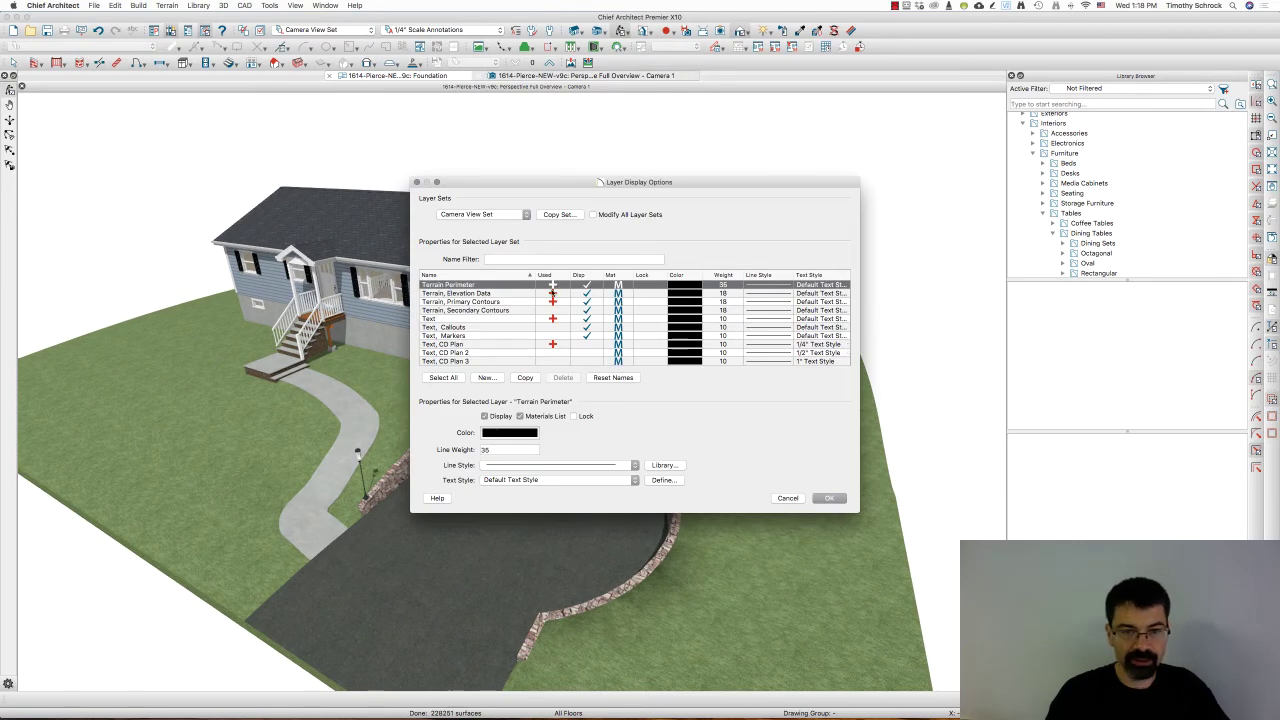
pyautogui.scroll(10, 552, 292)
pyautogui.click(552, 300)
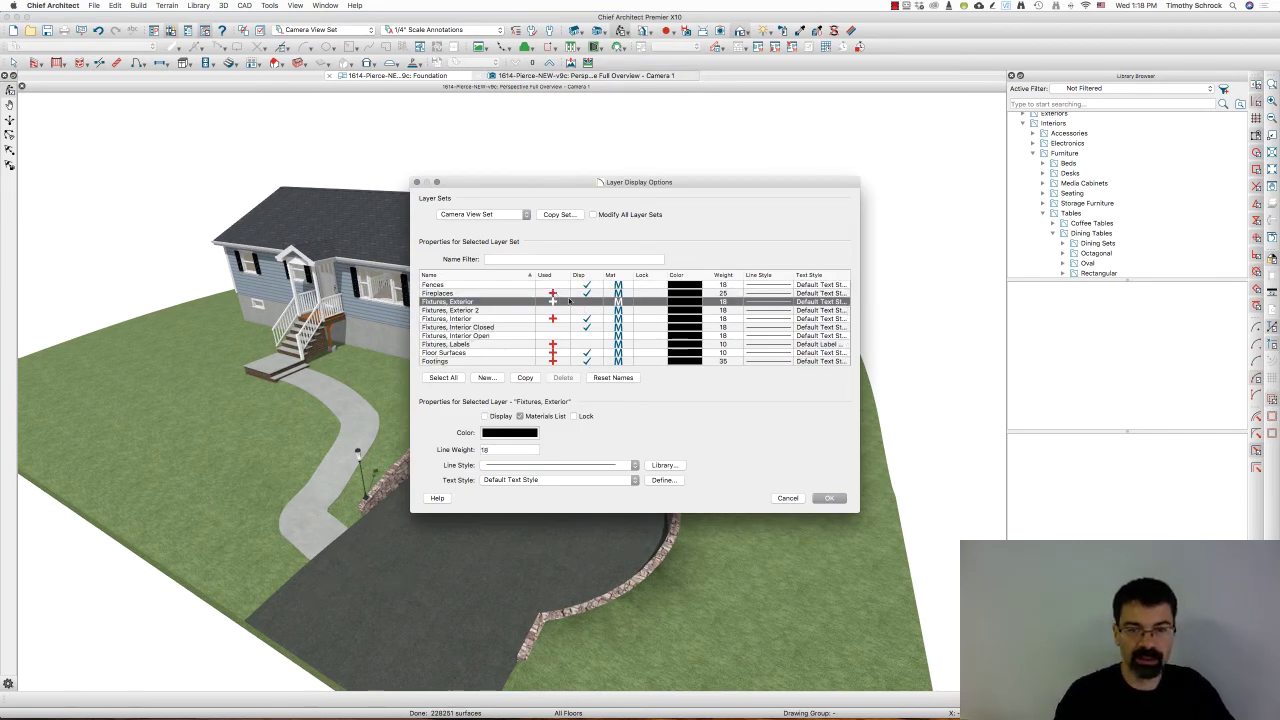
pyautogui.press('Return')
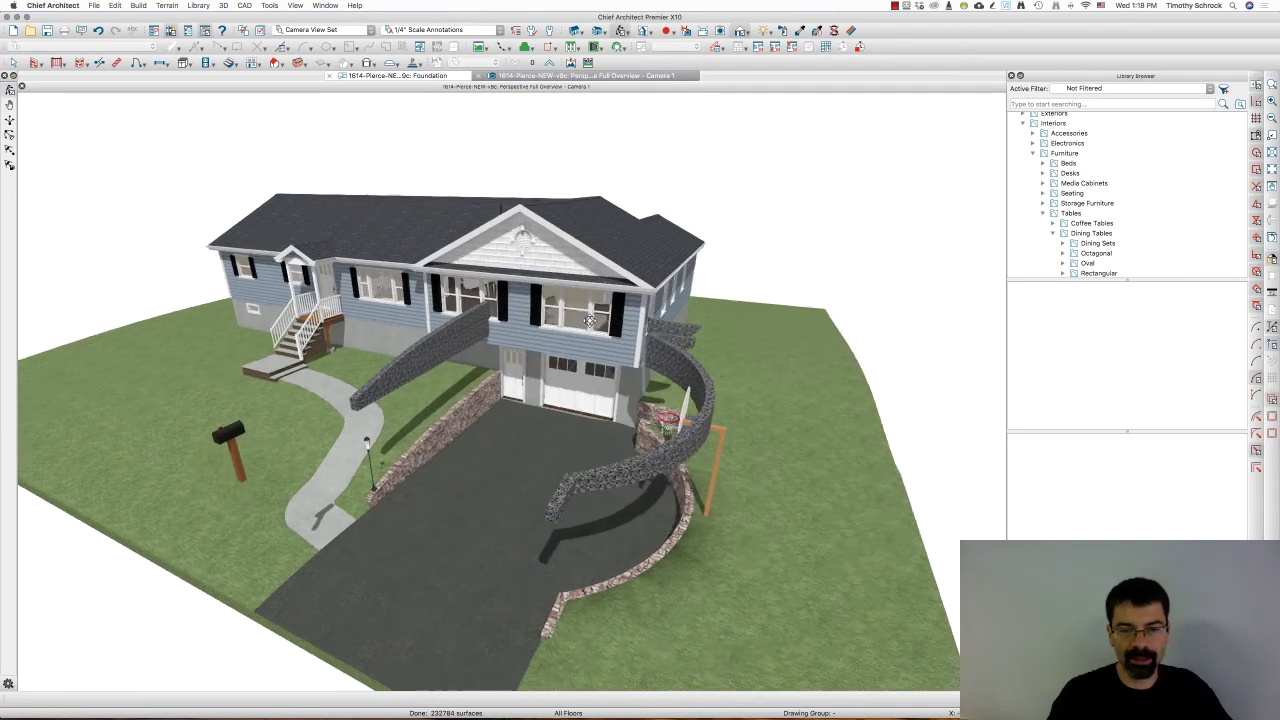
# Step: Orbit toward the front of the house and select the floating exterior fixture
pyautogui.moveTo(590, 320); pyautogui.dragTo(598, 315)
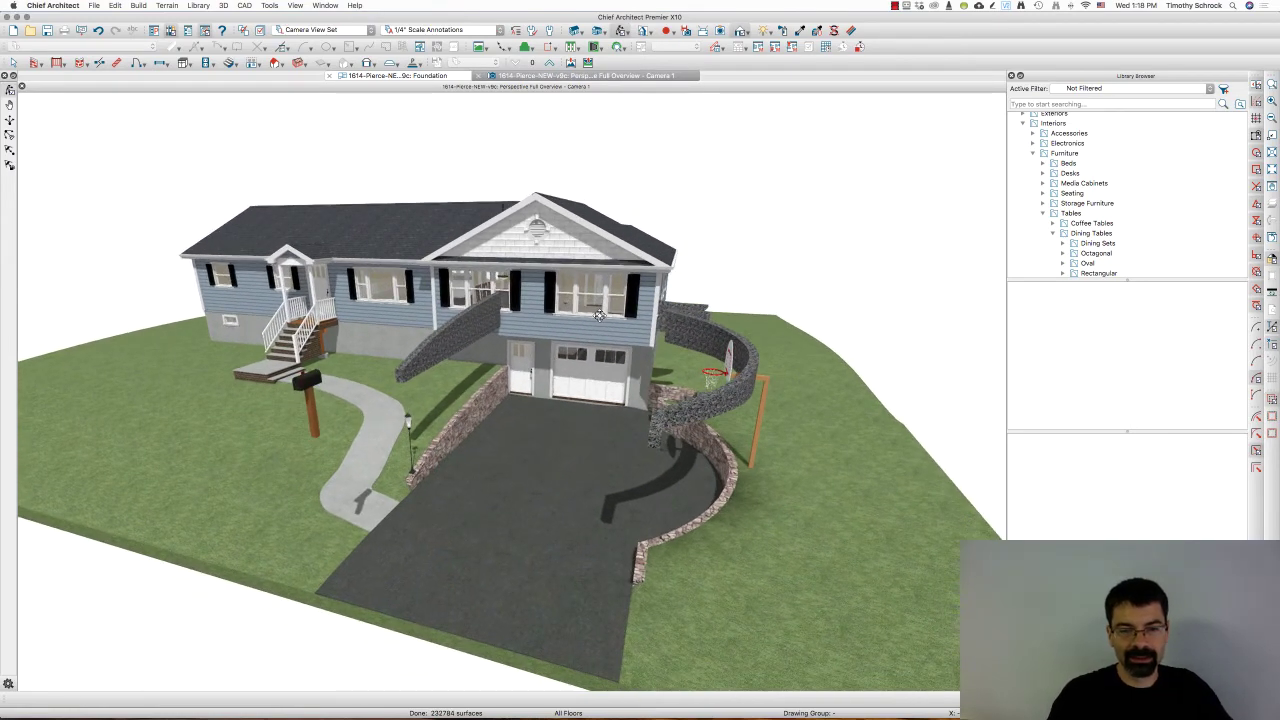
pyautogui.moveTo(521, 380); pyautogui.dragTo(525, 376)
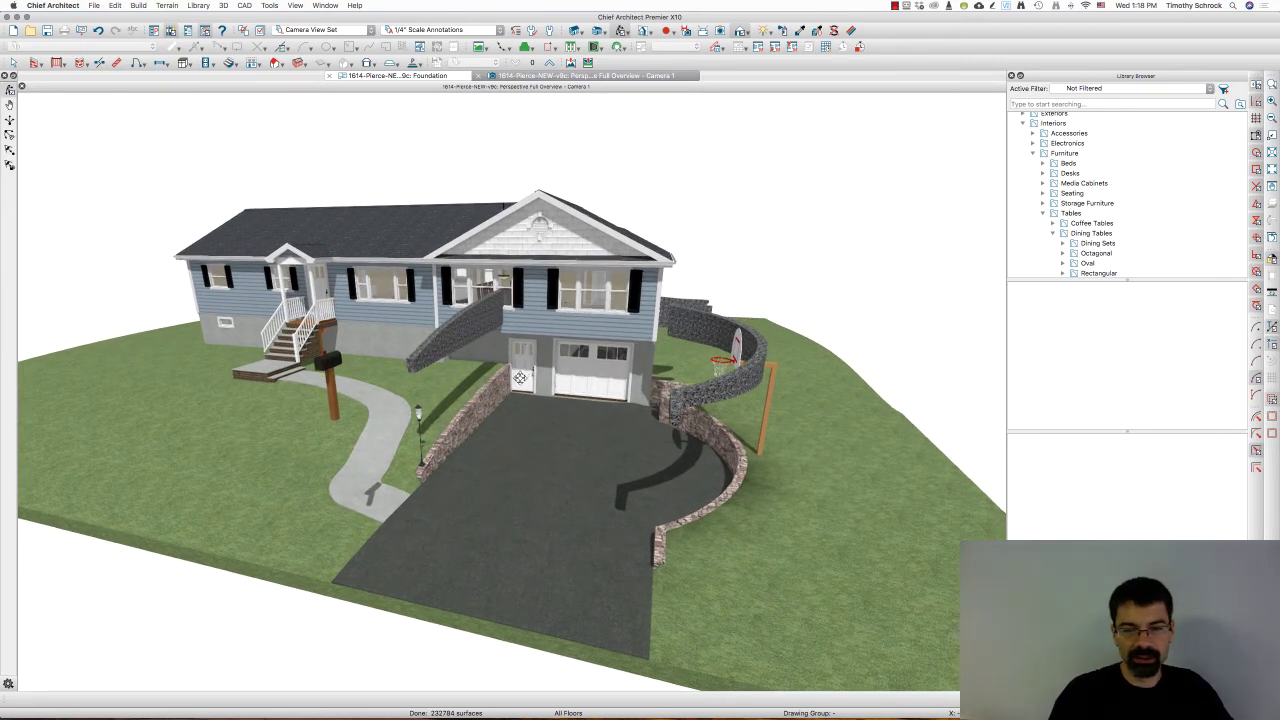
pyautogui.click(458, 330)
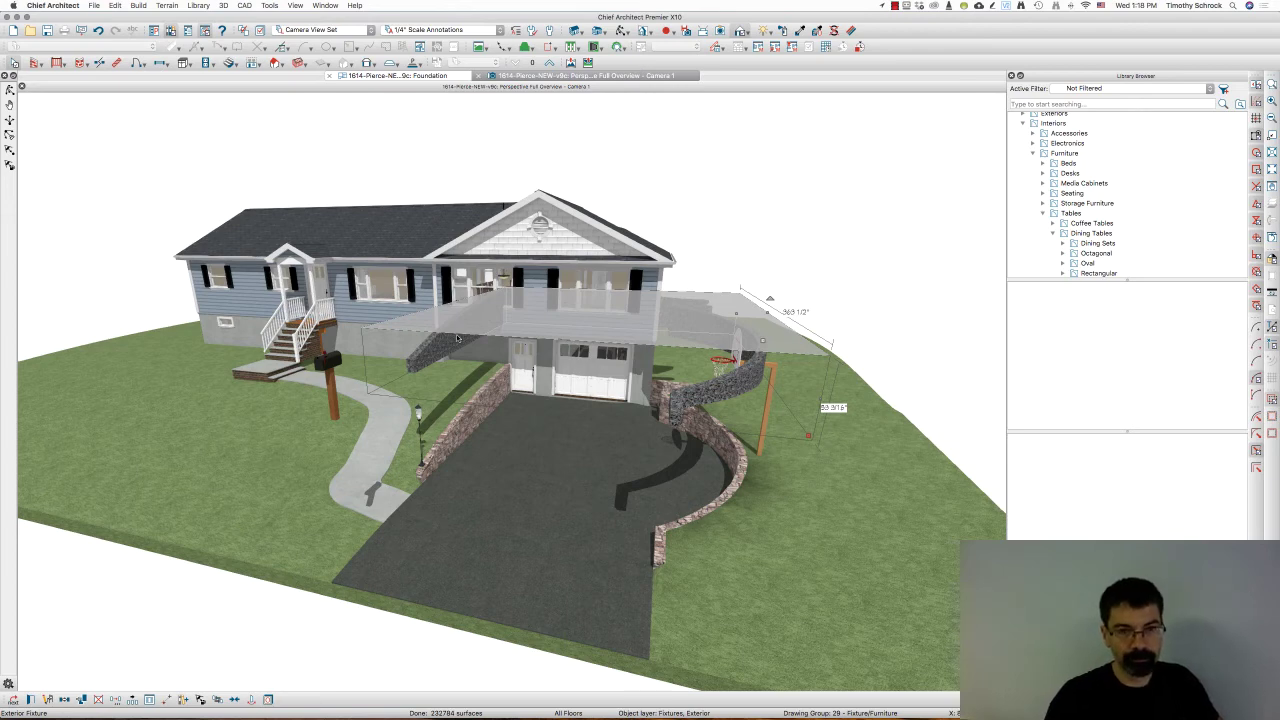
# Step: On the 1st Floor plan, turn on display of the Fixtures, Exterior layer
pyautogui.click(420, 76)
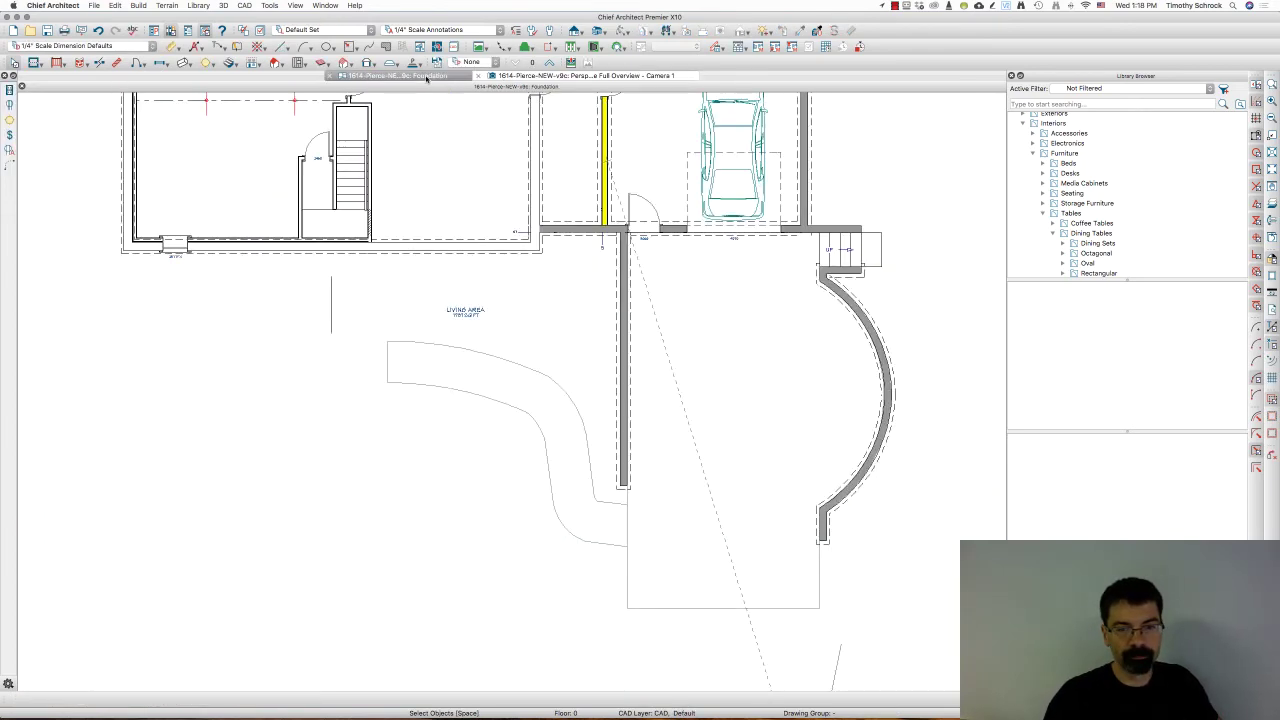
pyautogui.click(549, 62)
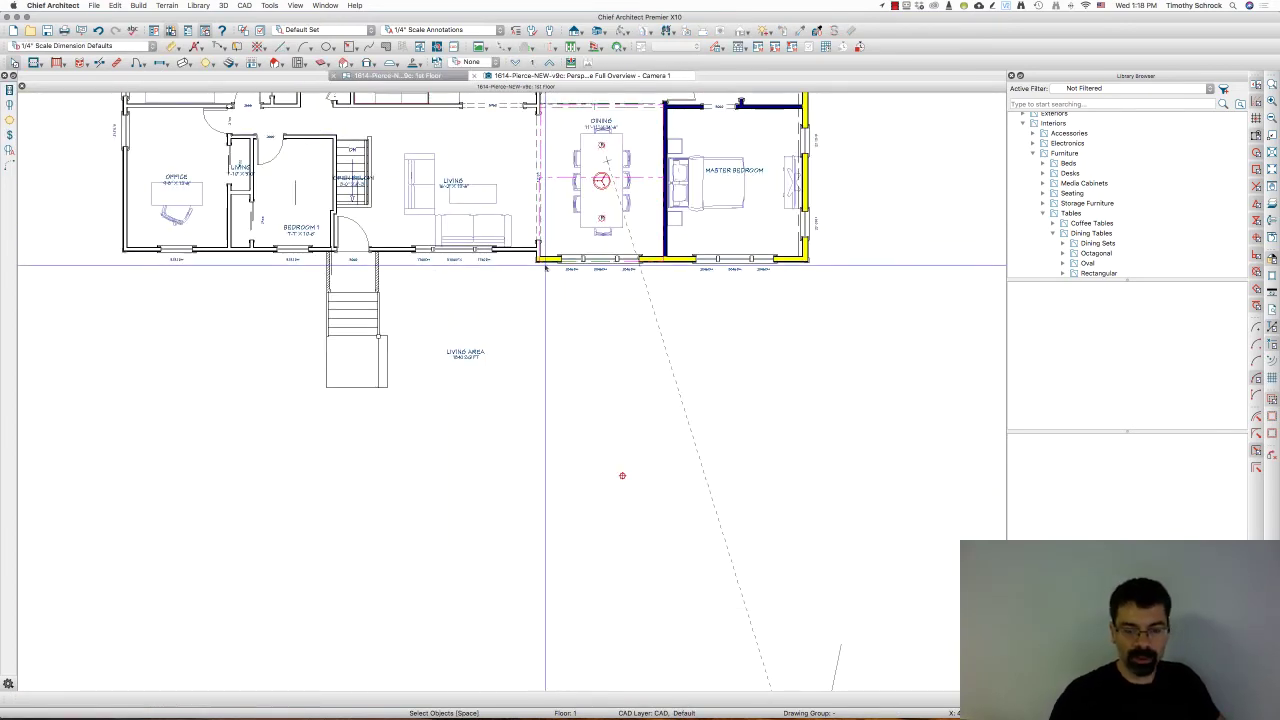
pyautogui.press('super+l')
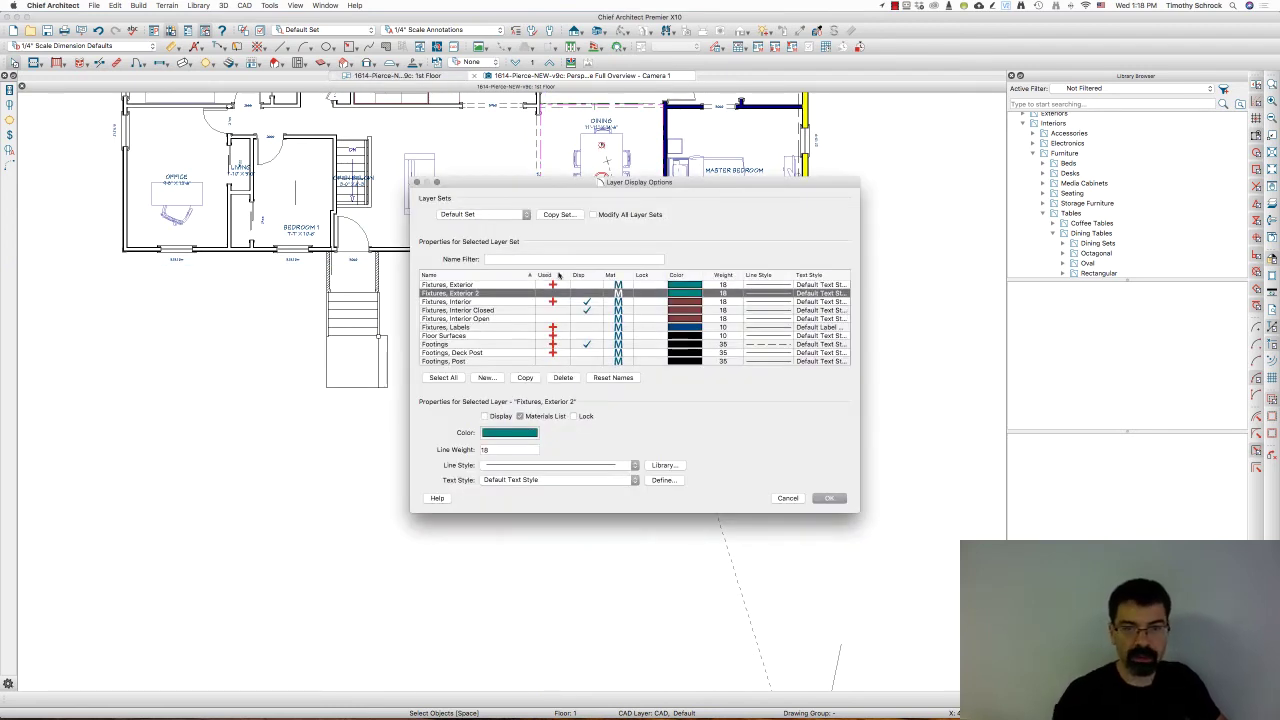
pyautogui.click(597, 285)
pyautogui.press('Return')
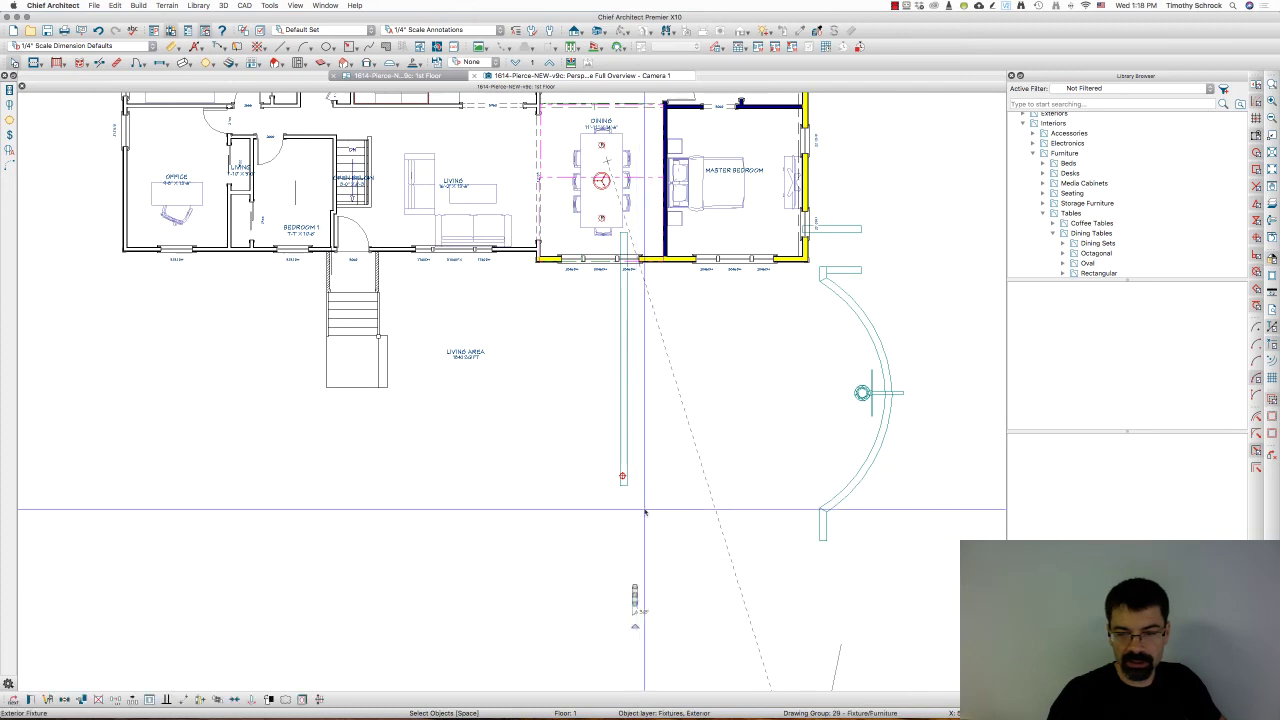
# Step: Cut the curved wall fixtures beside the driveway, paste them onto the Foundation level, and check in 3D
pyautogui.click(682, 336)
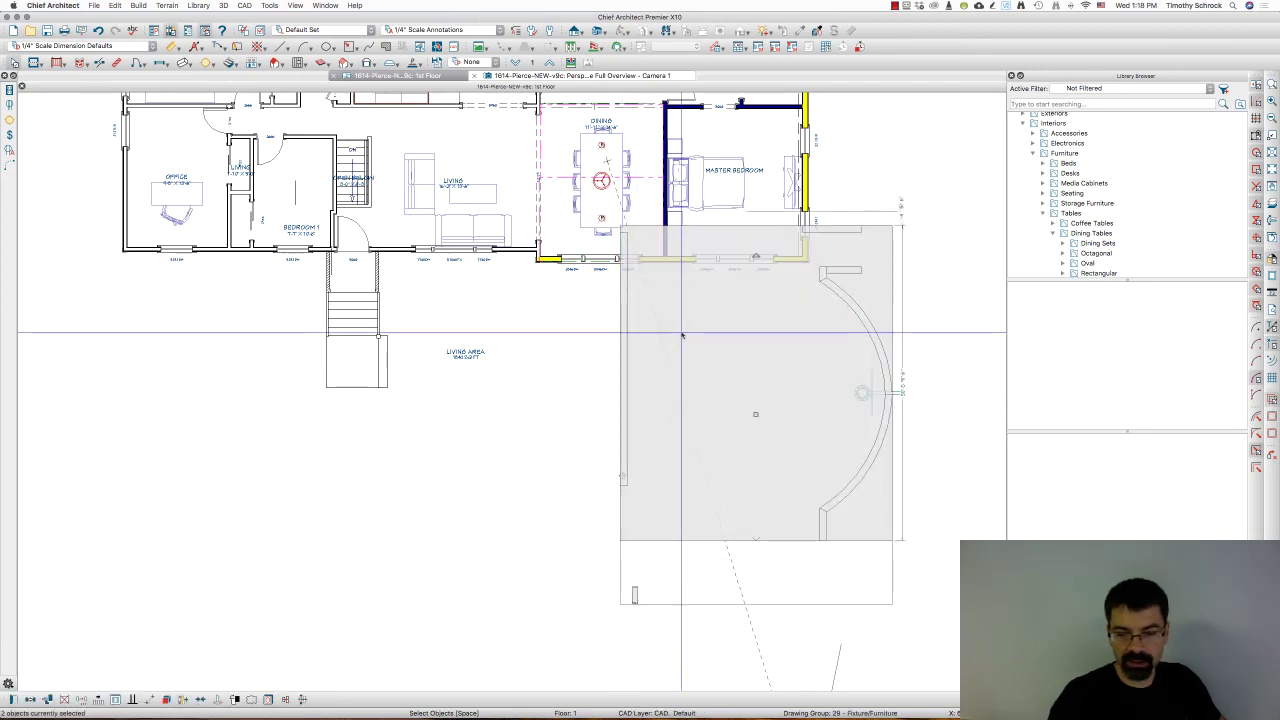
pyautogui.press('super+x')
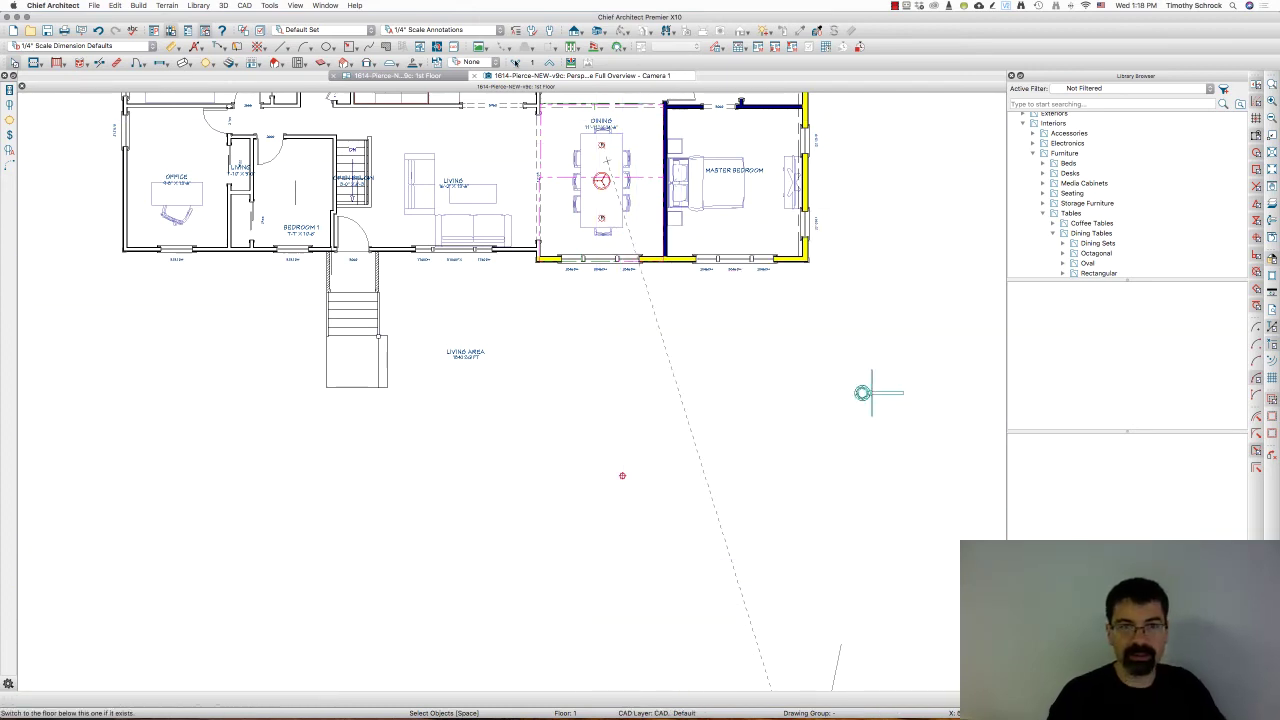
pyautogui.click(516, 62)
pyautogui.press('super+v')
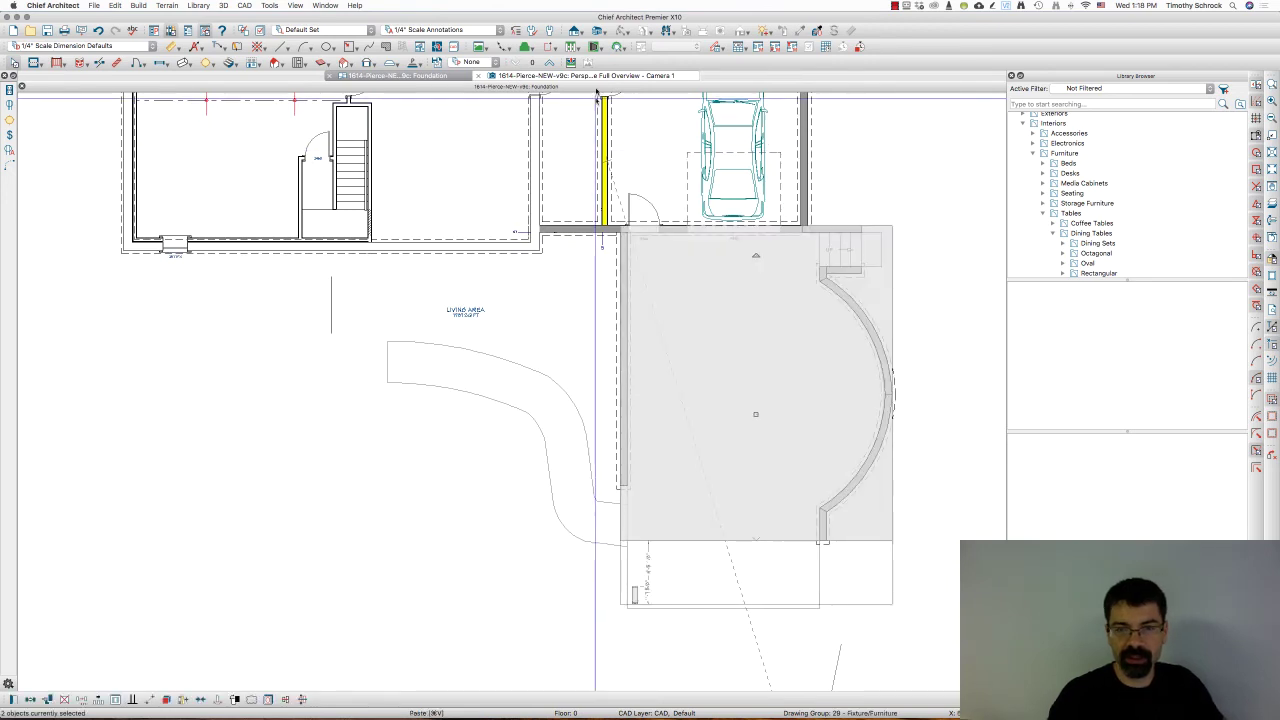
pyautogui.click(597, 77)
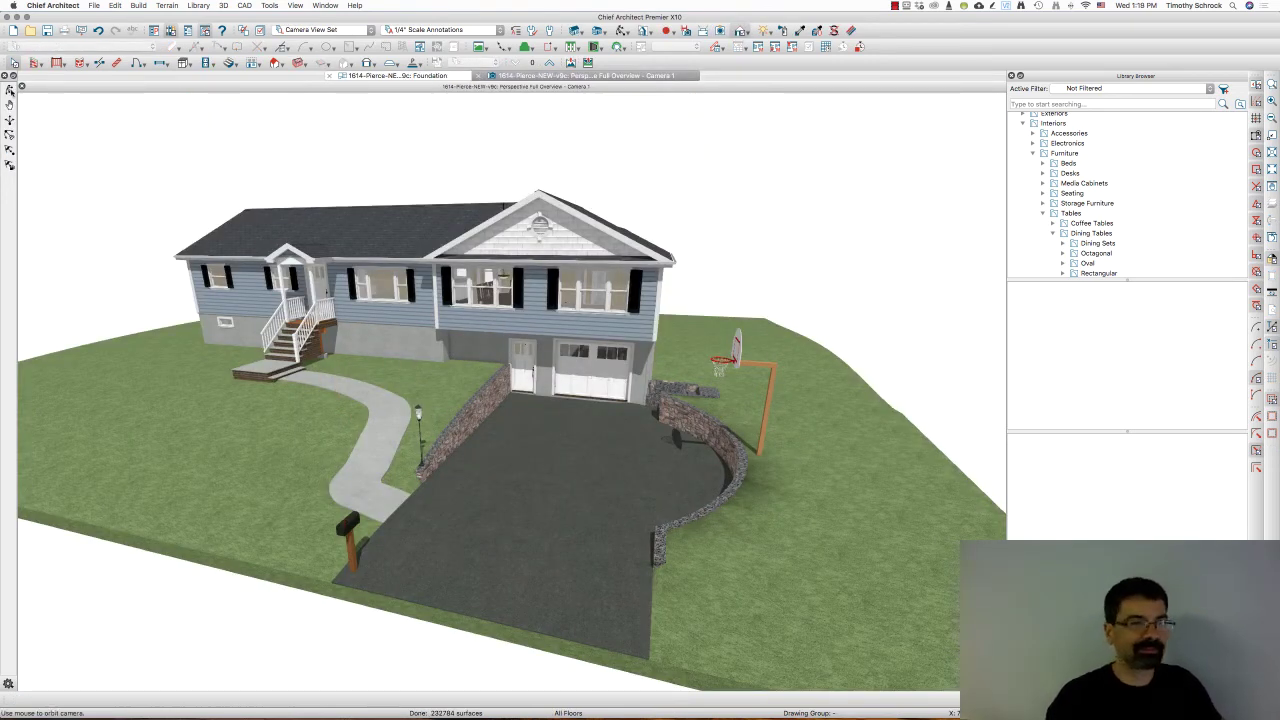
pyautogui.moveTo(631, 363); pyautogui.dragTo(637, 356)
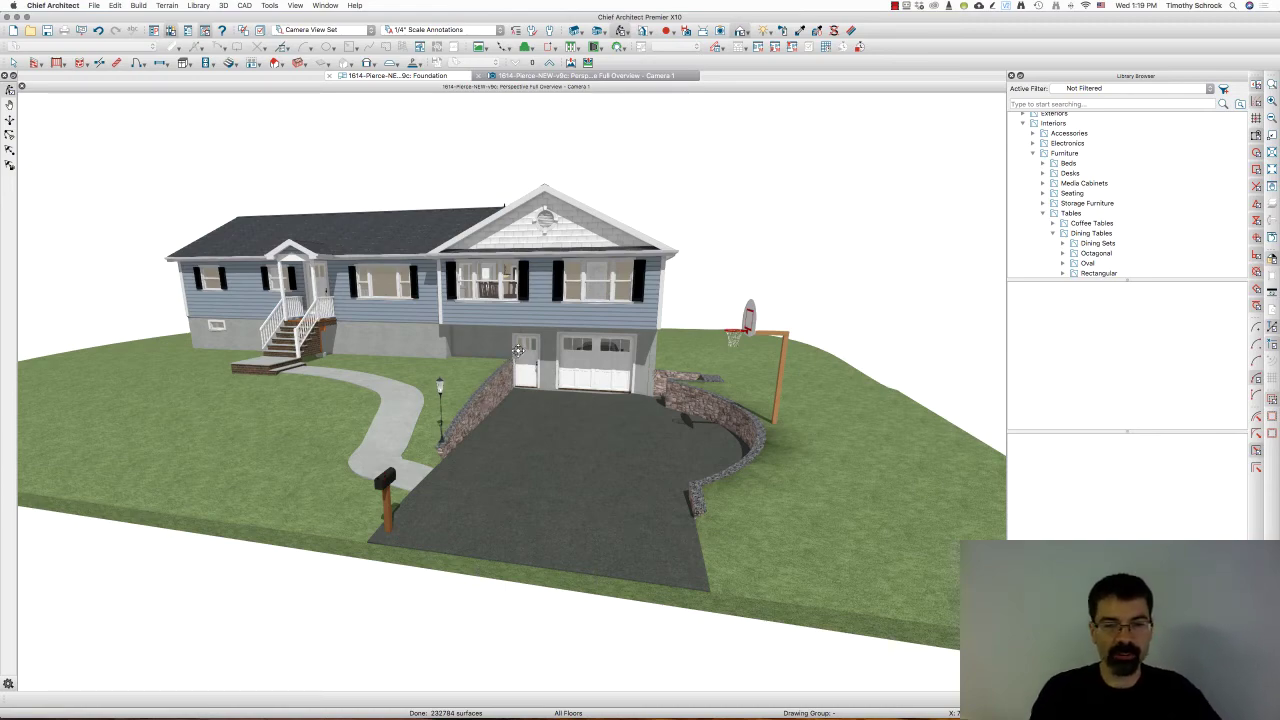
pyautogui.scroll(5, 519, 352)
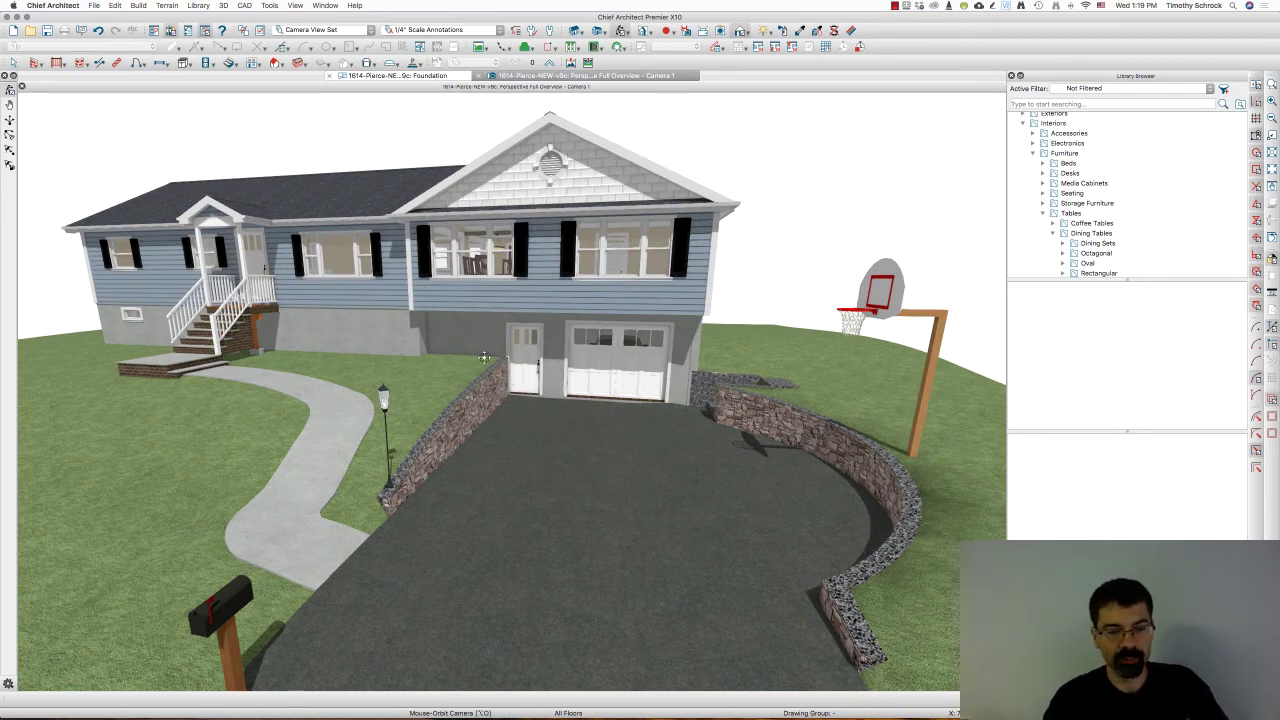
pyautogui.scroll(-1, 623, 423)
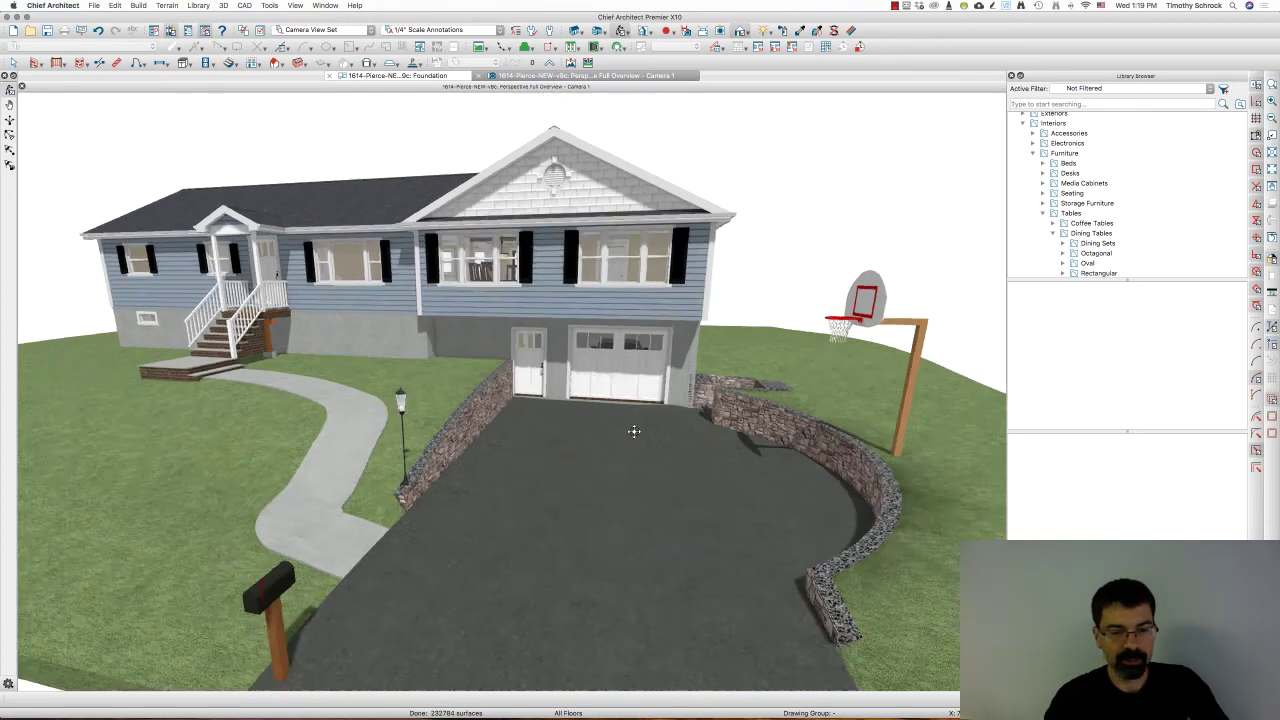
pyautogui.moveTo(634, 431); pyautogui.dragTo(488, 531)
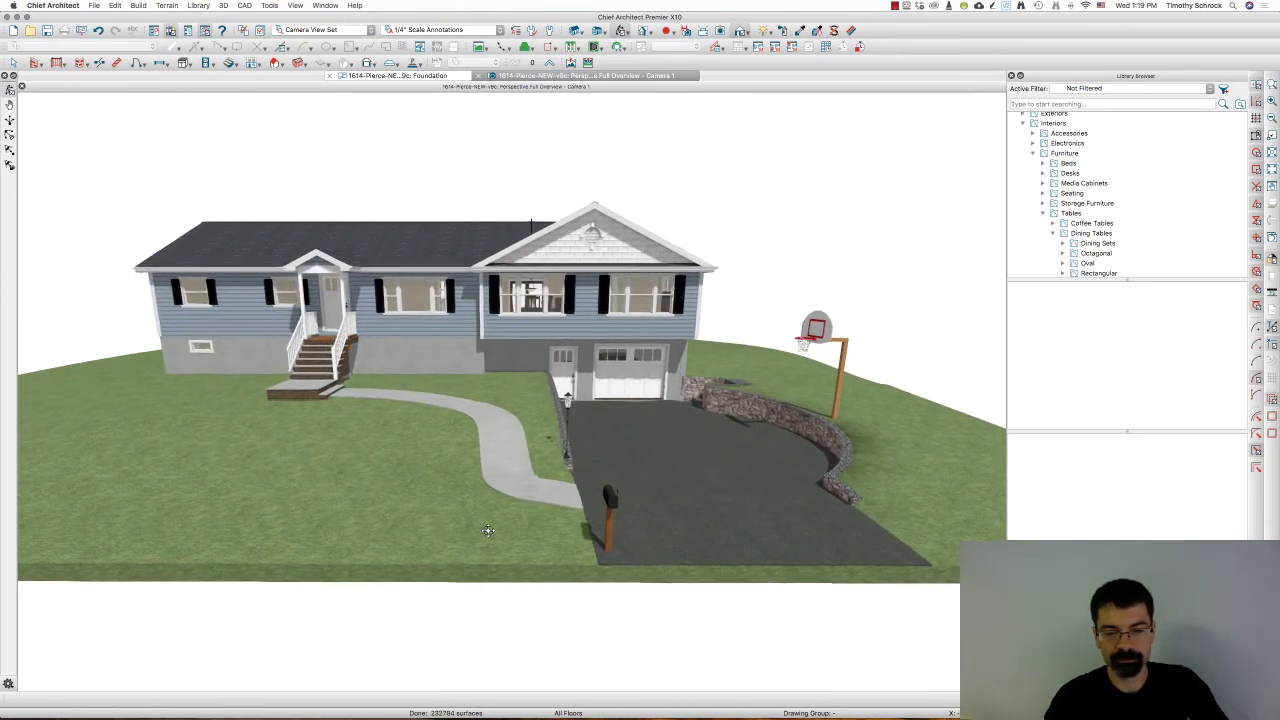
# Step: On the Foundation plan, nudge the mailbox left to the driveway edge and review it in Camera 1
pyautogui.click(440, 75)
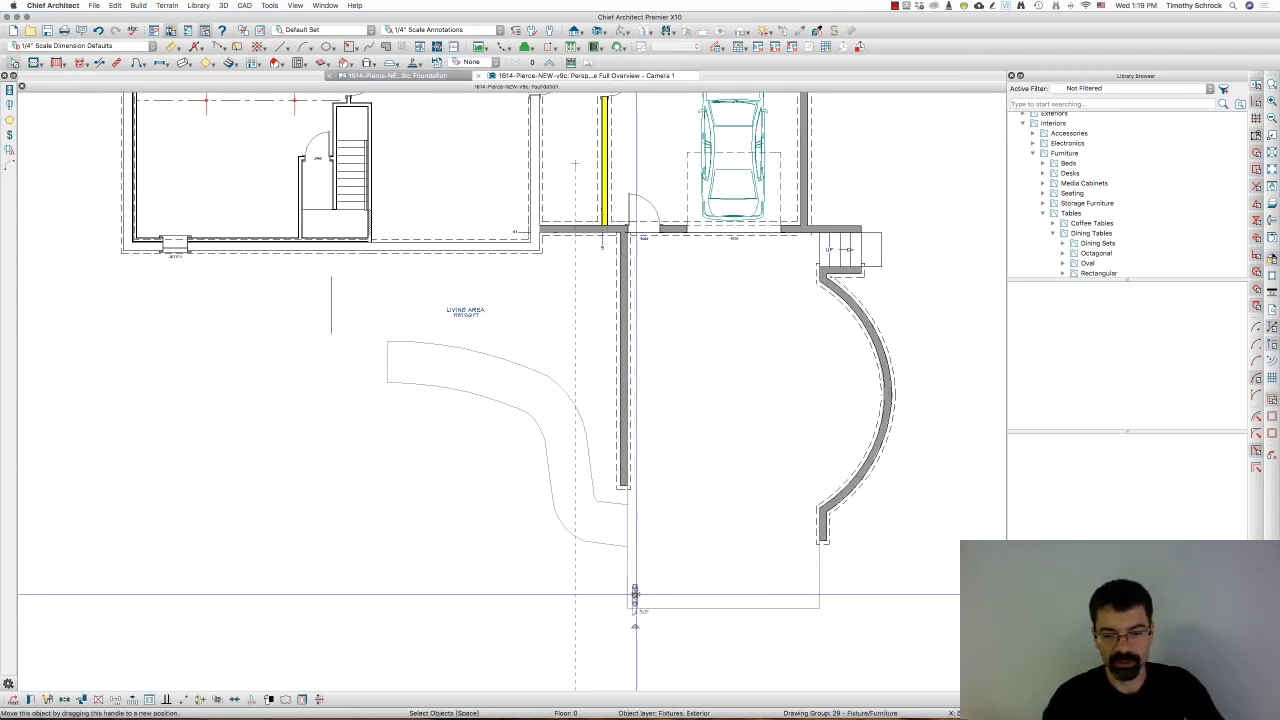
pyautogui.moveTo(634, 593); pyautogui.dragTo(614, 595)
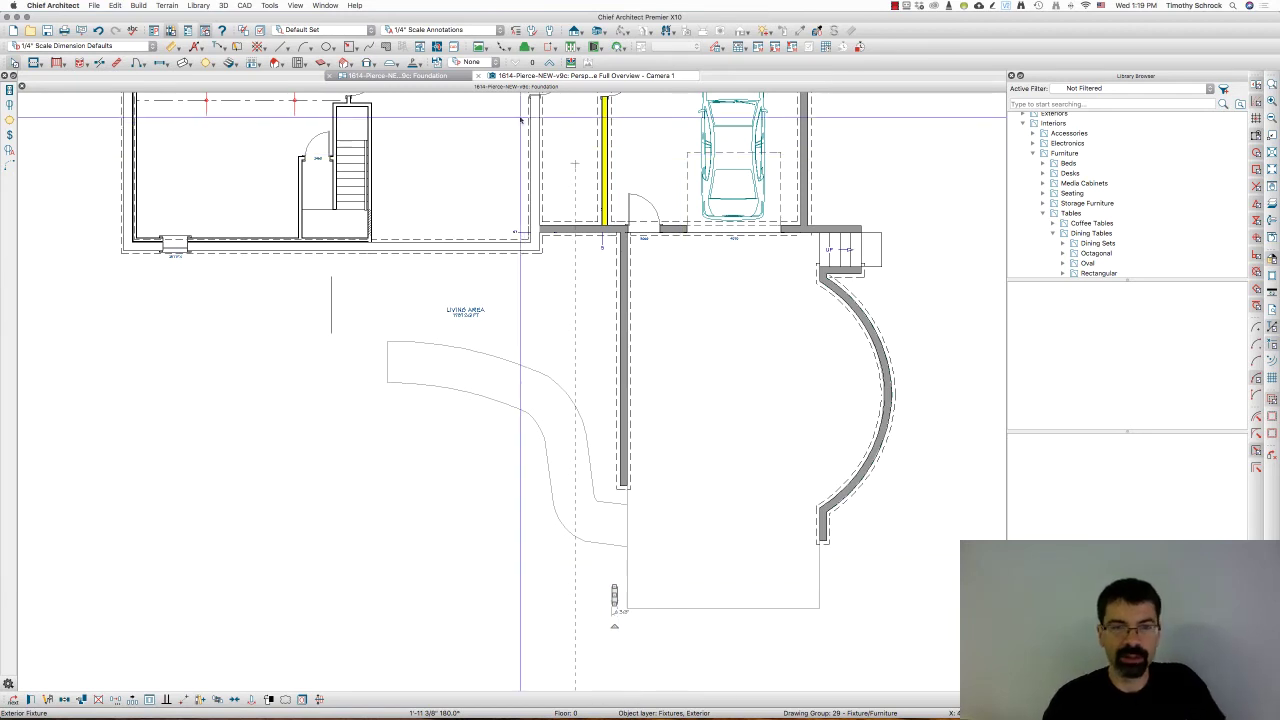
pyautogui.click(528, 76)
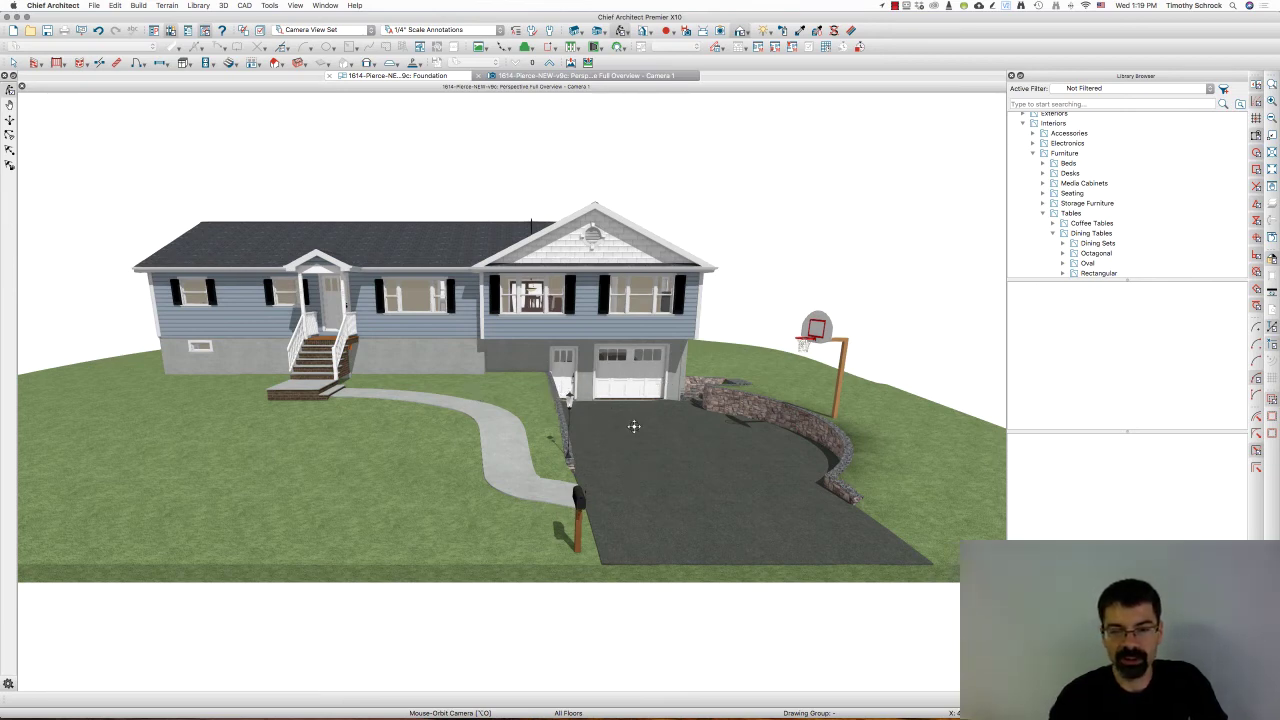
pyautogui.scroll(3, 648, 432)
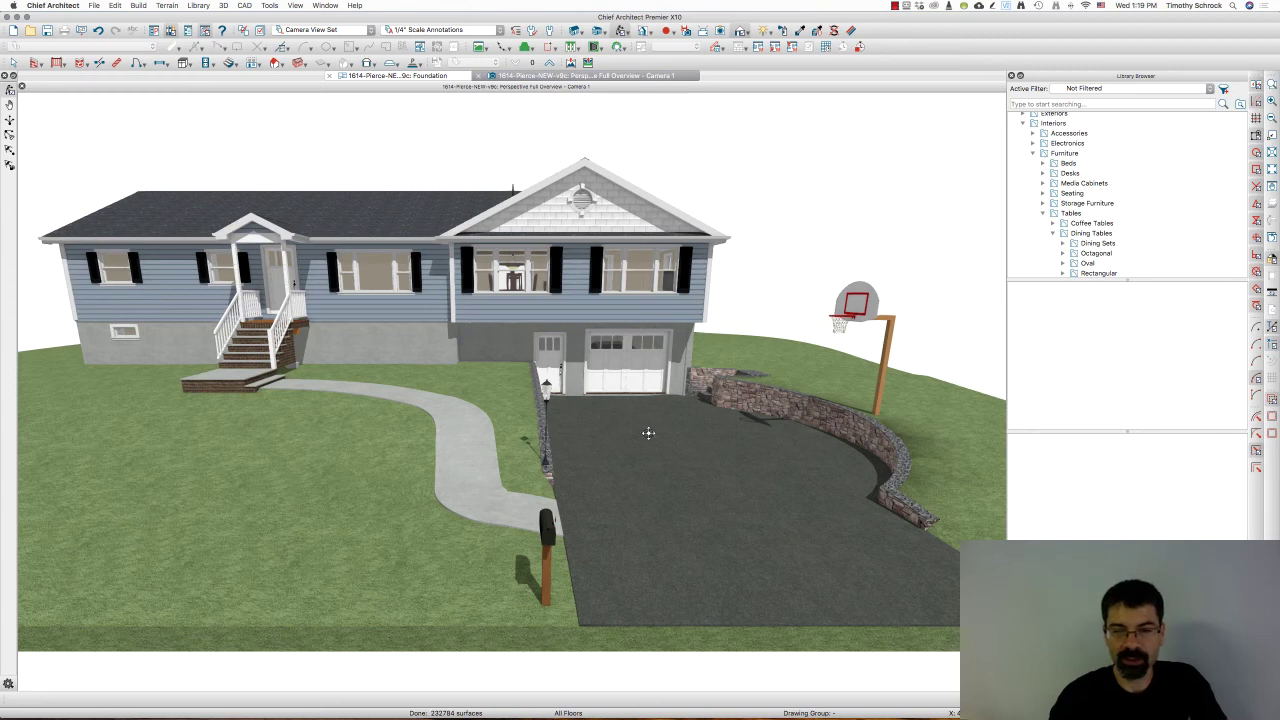
pyautogui.scroll(-3, 648, 433)
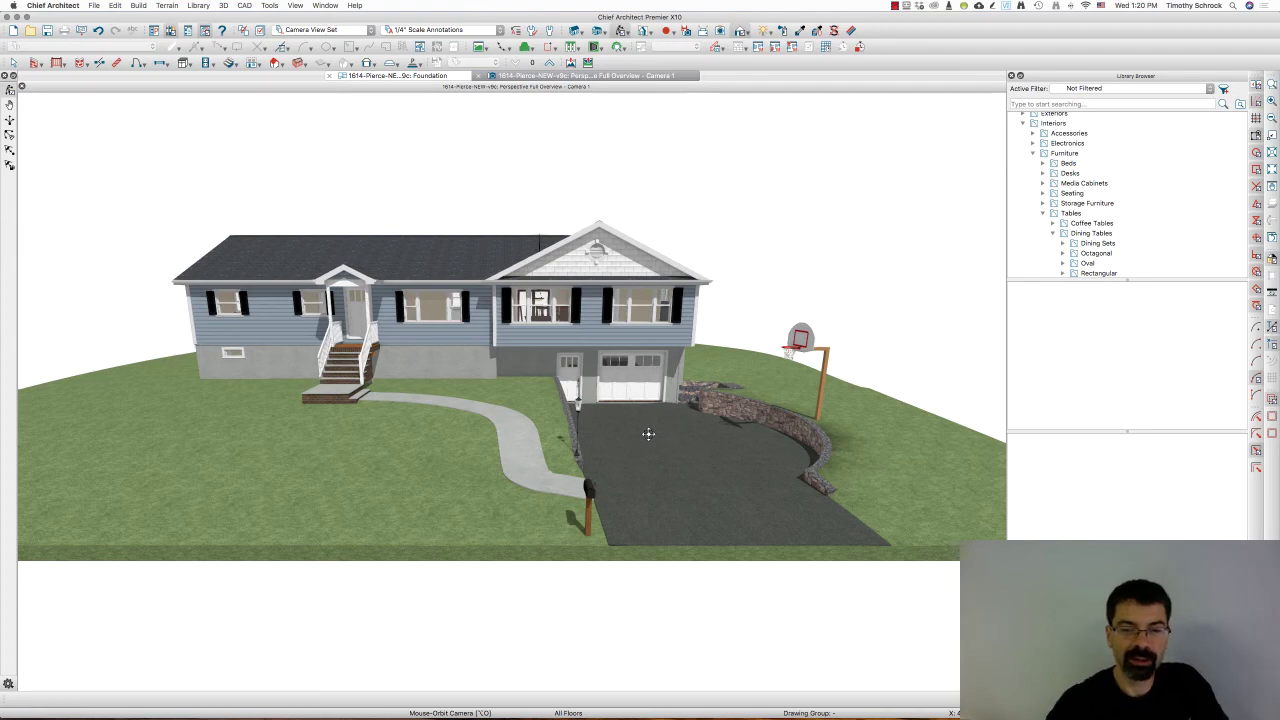
pyautogui.scroll(3, 610, 407)
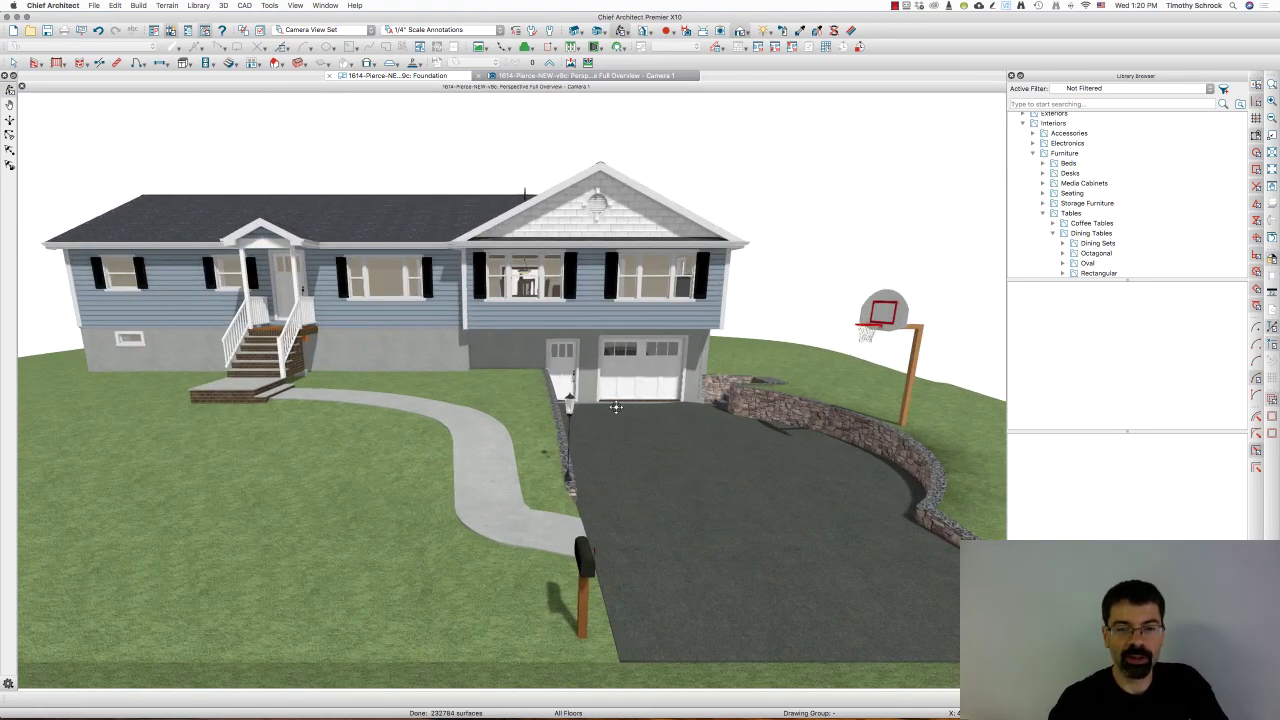
pyautogui.moveTo(616, 407); pyautogui.dragTo(598, 406, button='middle')
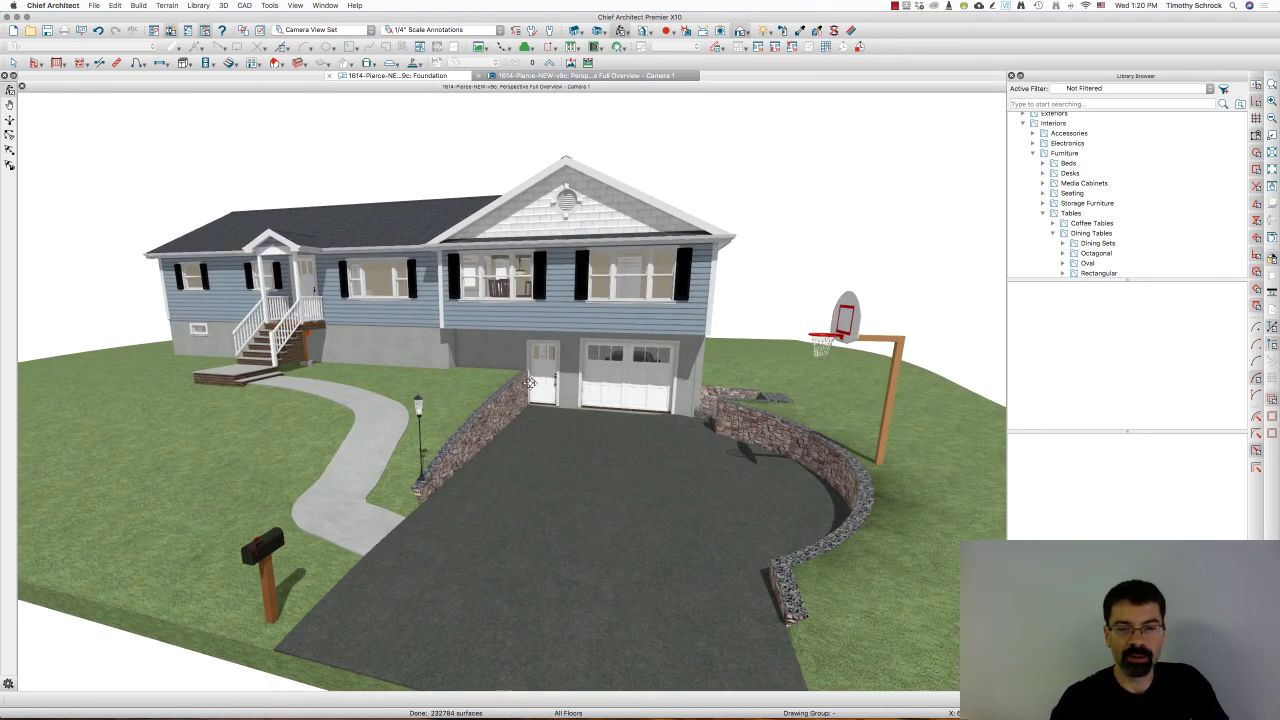
pyautogui.scroll(2, 540, 392)
pyautogui.scroll(-2, 647, 501)
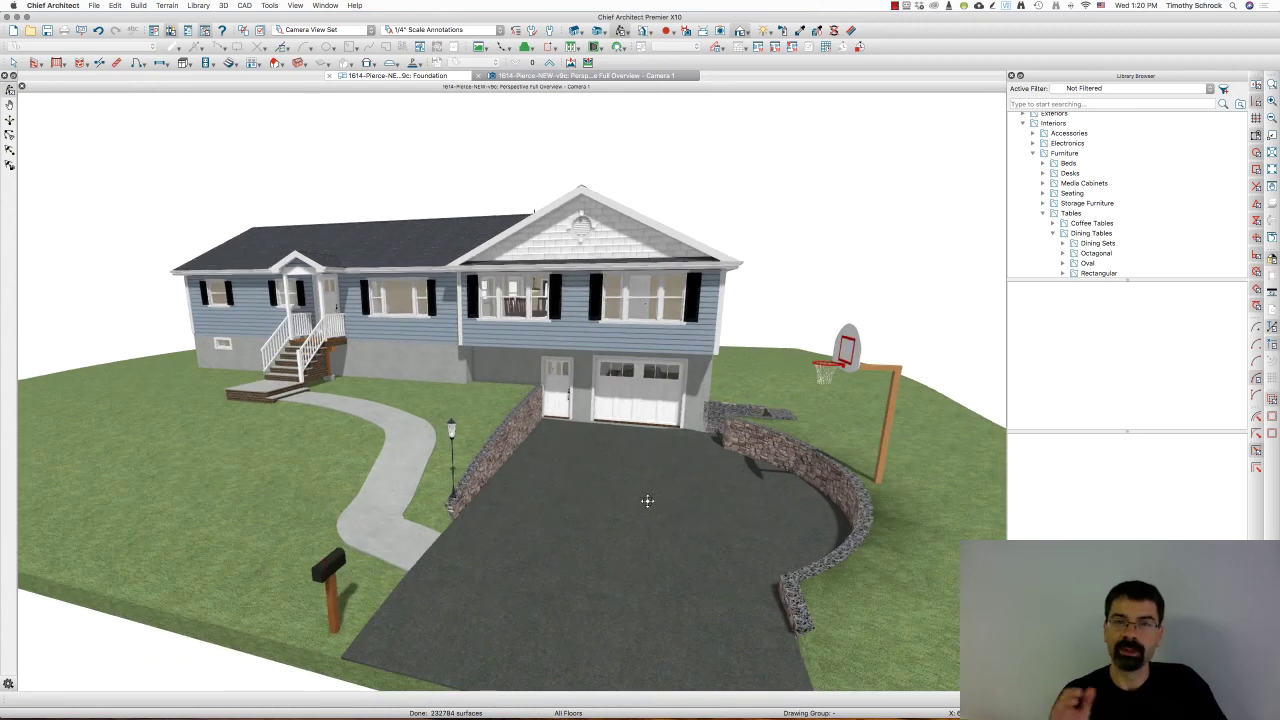